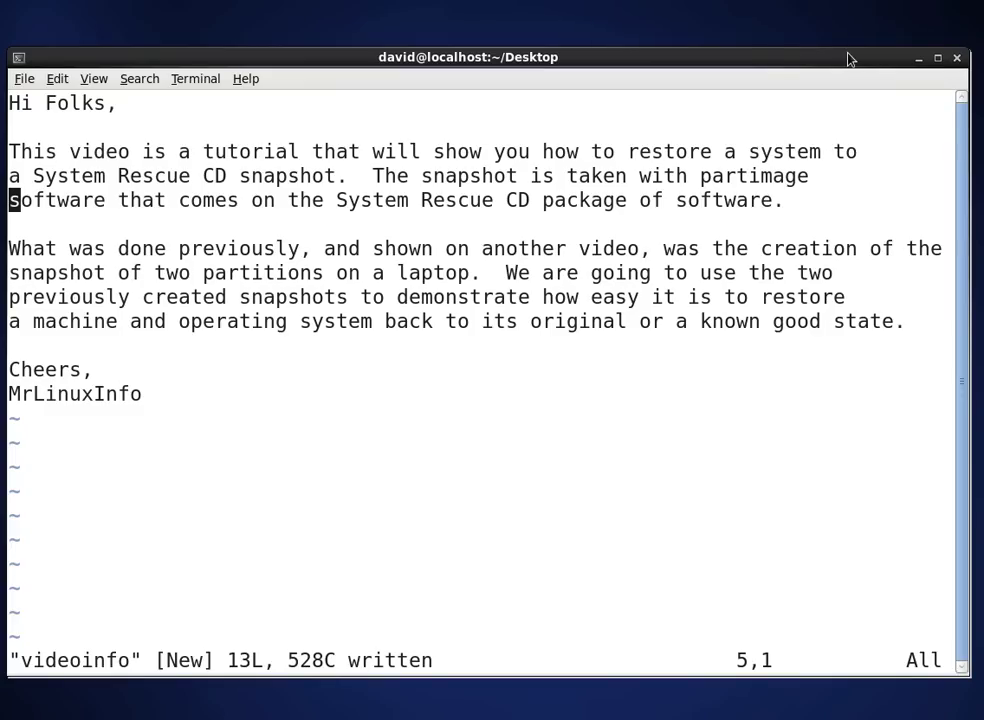
Step: Hide the video-notes window and enter 'ssh -l root 192.168.1.100' at the shell prompt
left_click(915, 61)
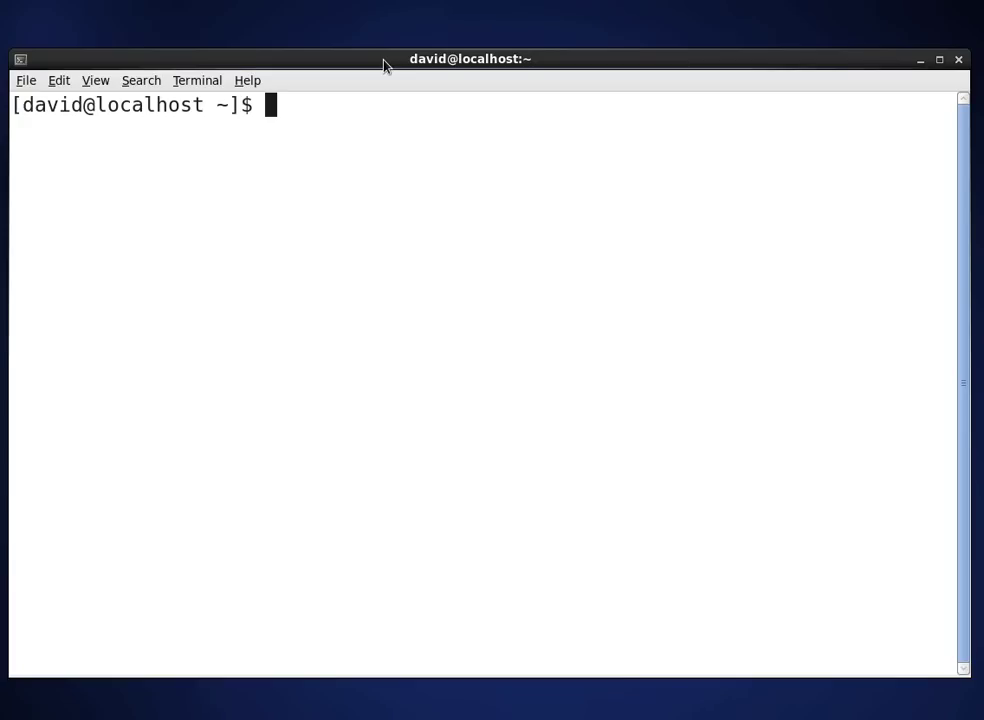
type("ssh ")
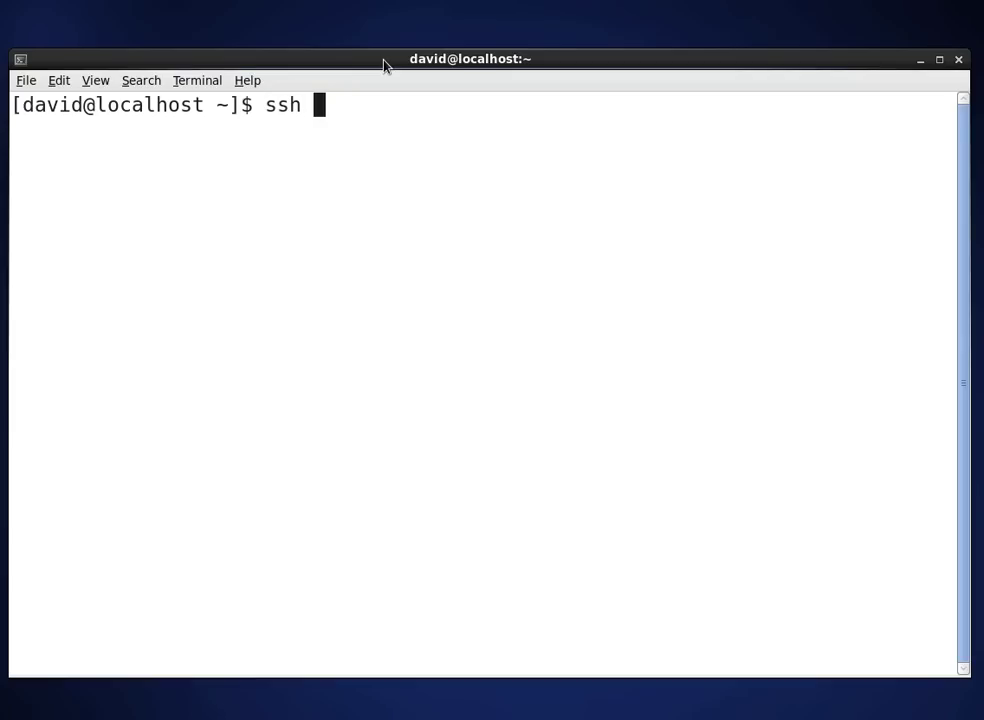
type("-l ")
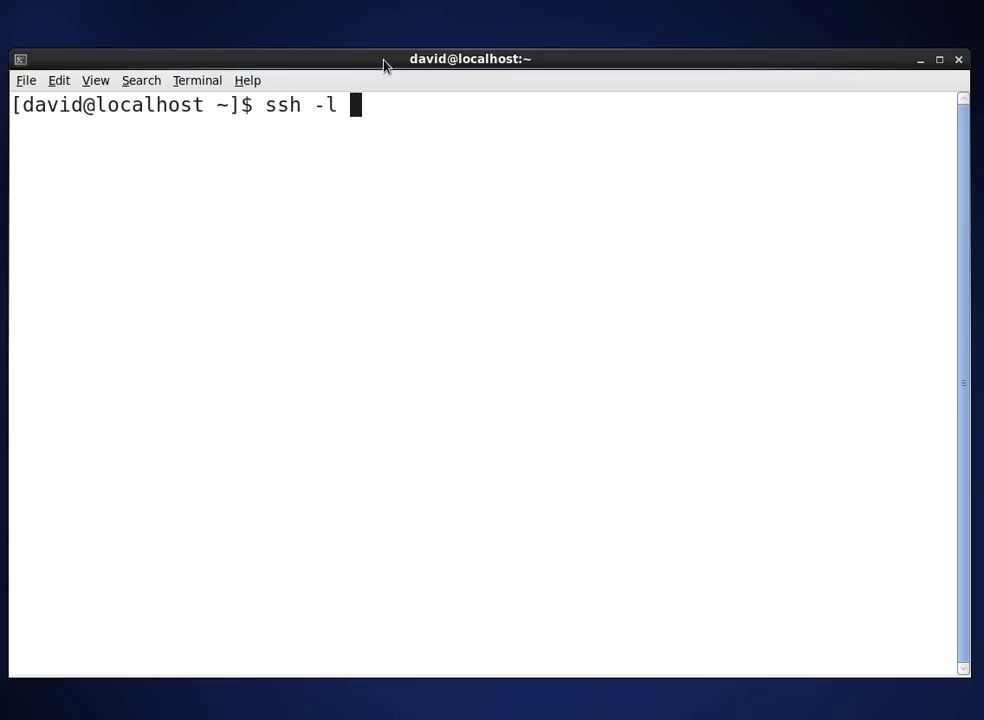
type("root 19")
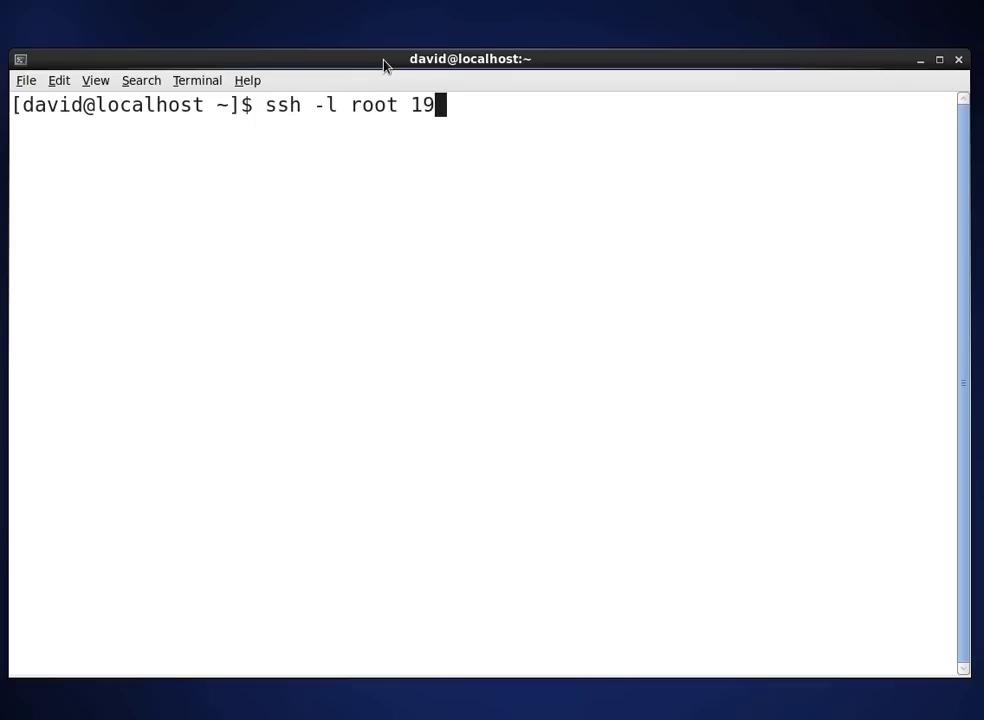
type("2.168")
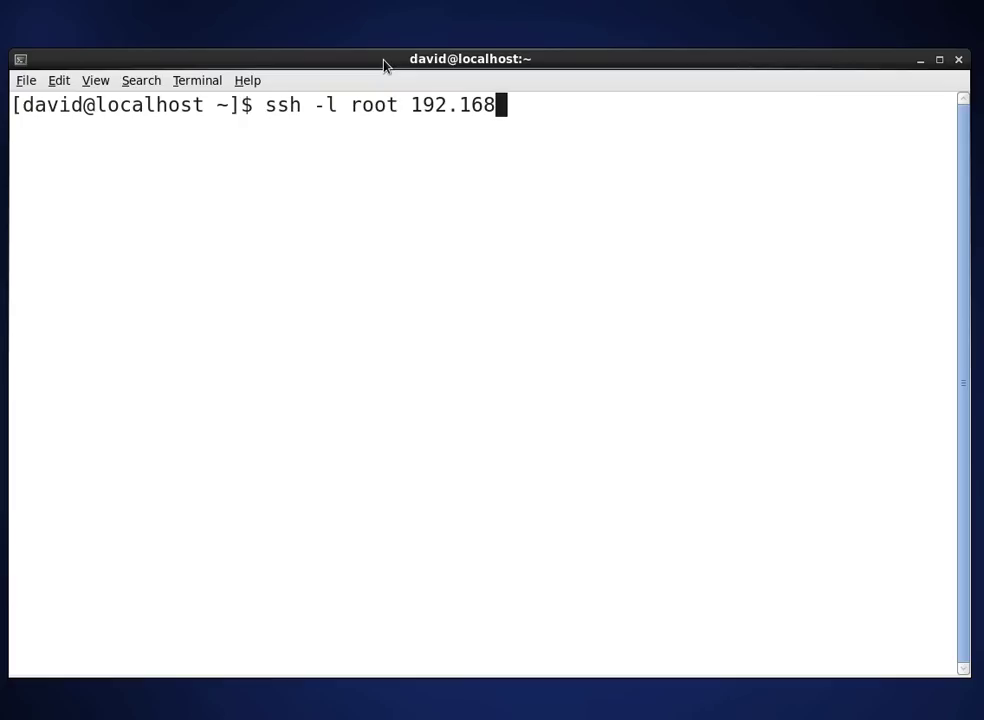
type(".1.100")
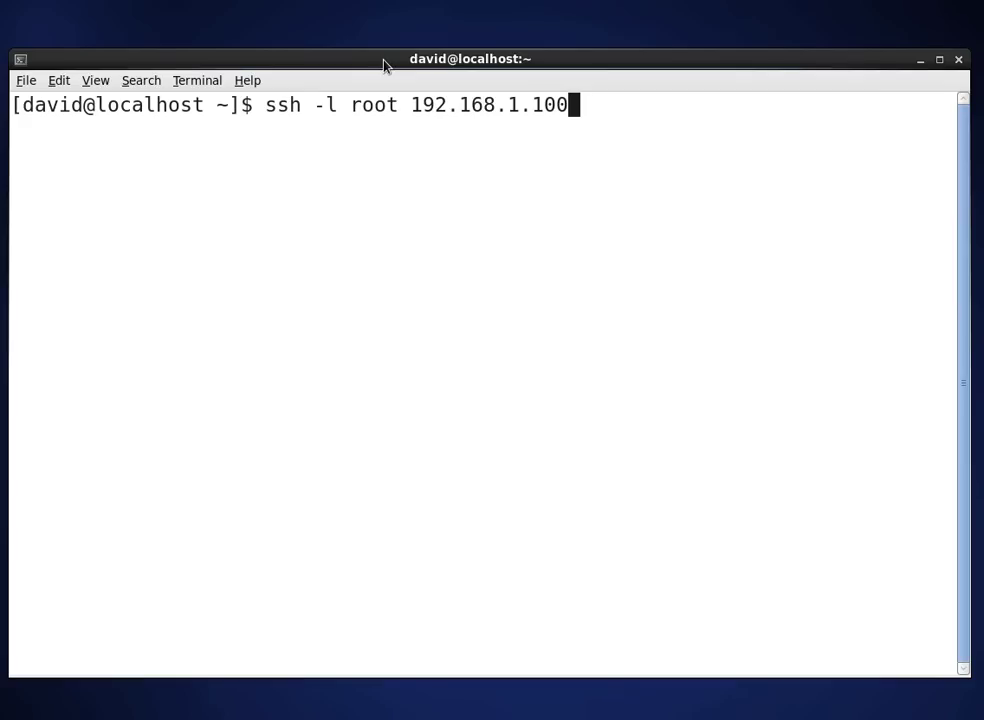
Step: After ssh fails, delete the stale 192.168.1.100 entry from ~/.ssh/known_hosts in vi
key("Return")
type("cd")
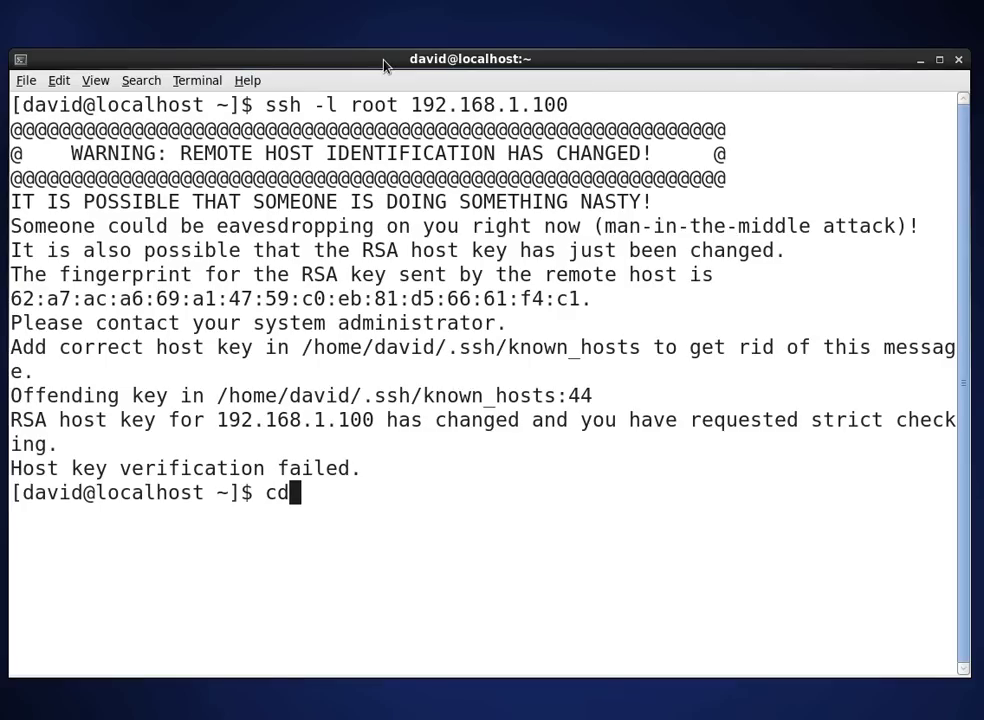
type(" .ssh")
key("Return")
type("vi")
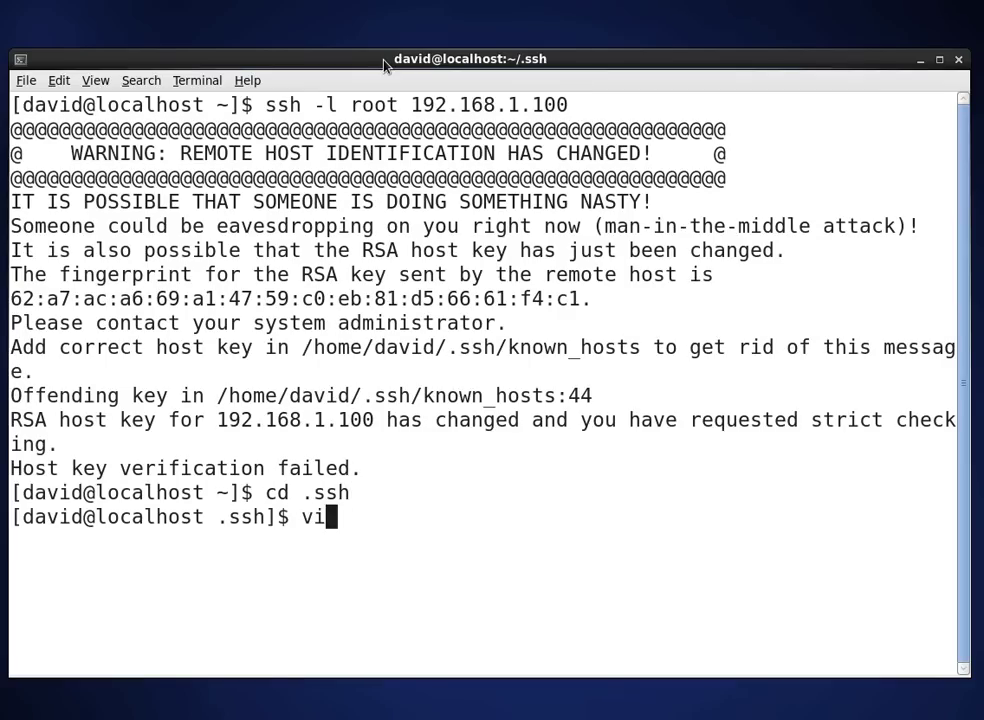
type(" know")
key("Tab")
key("Return")
type("/")
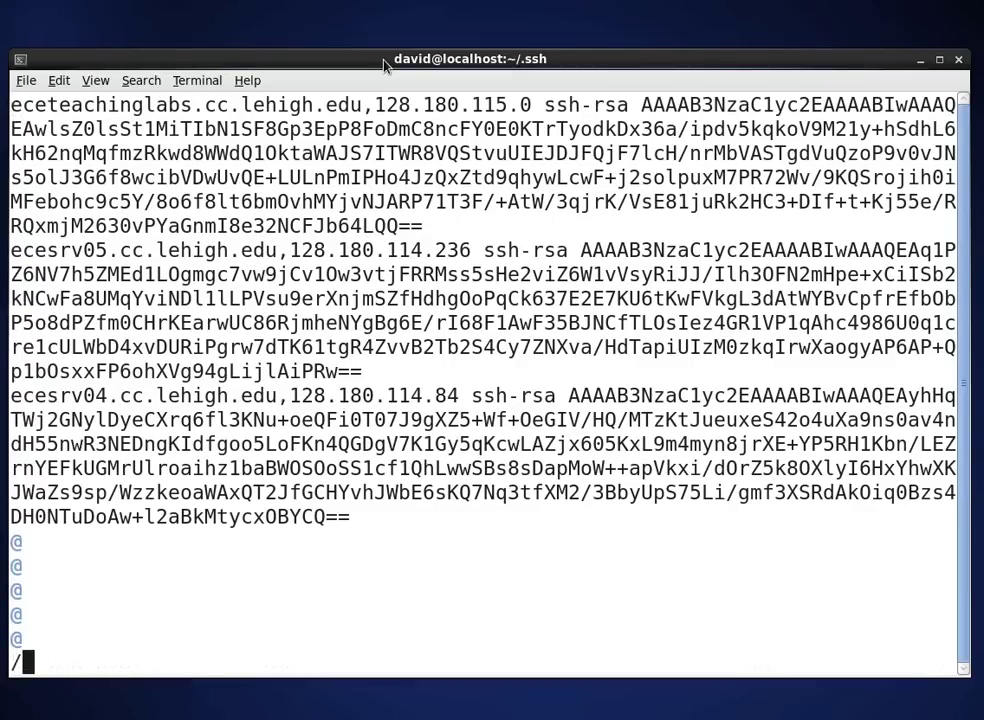
type("1.100")
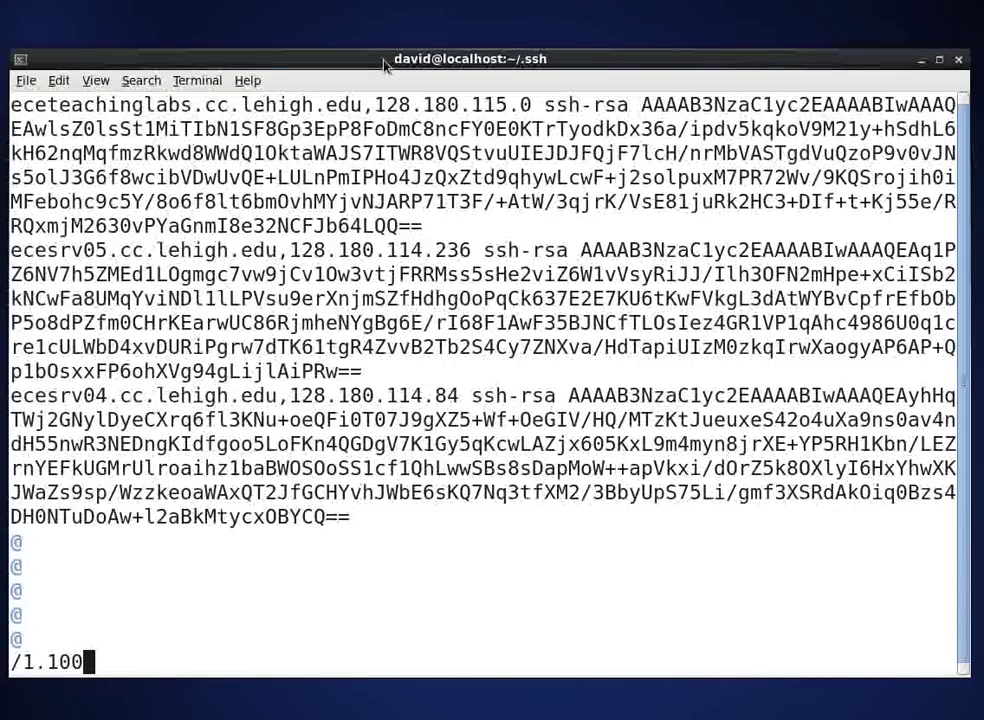
key("Return")
key("d")
key("d")
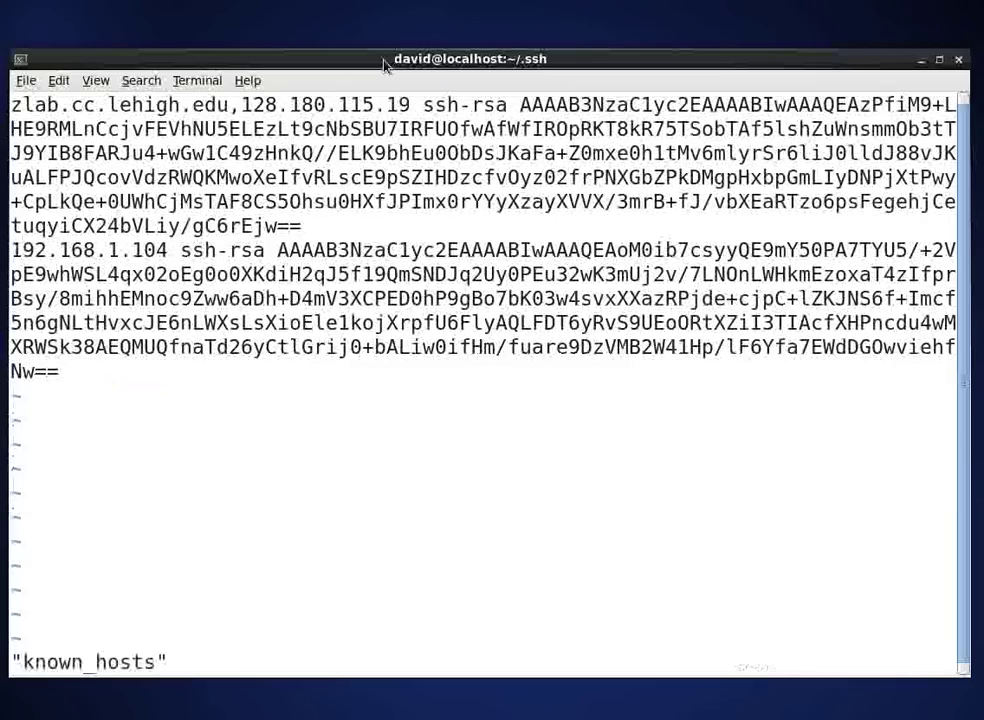
Step: Rerun the ssh login, accept the new host key with 'yes' and enter the root password
key("Up")
key("Up")
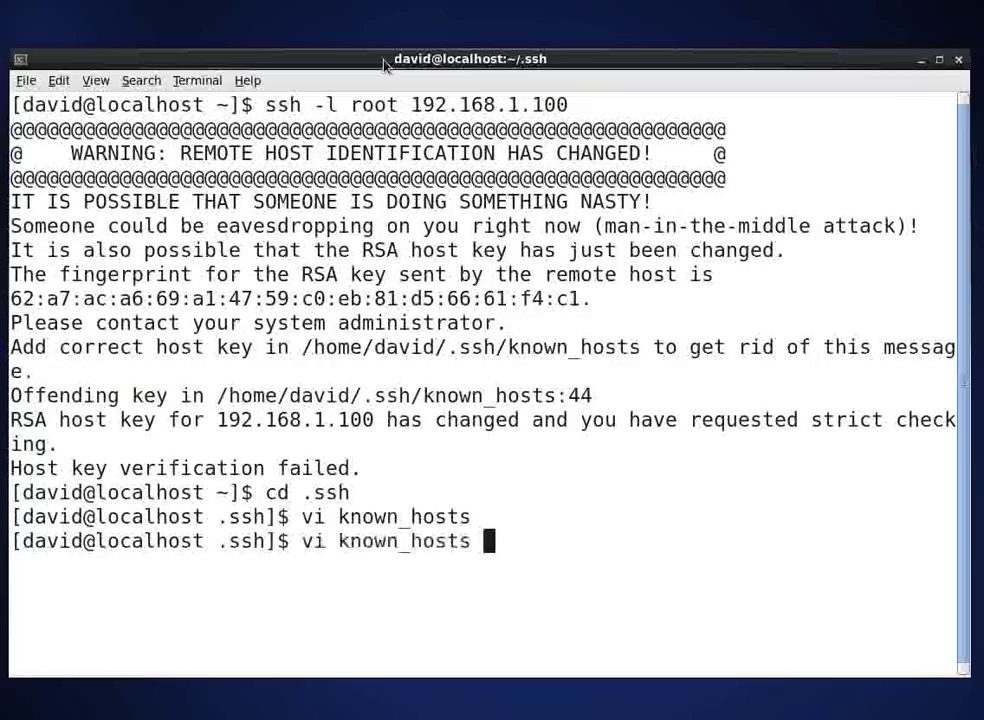
key("Up")
key("Return")
type("yes")
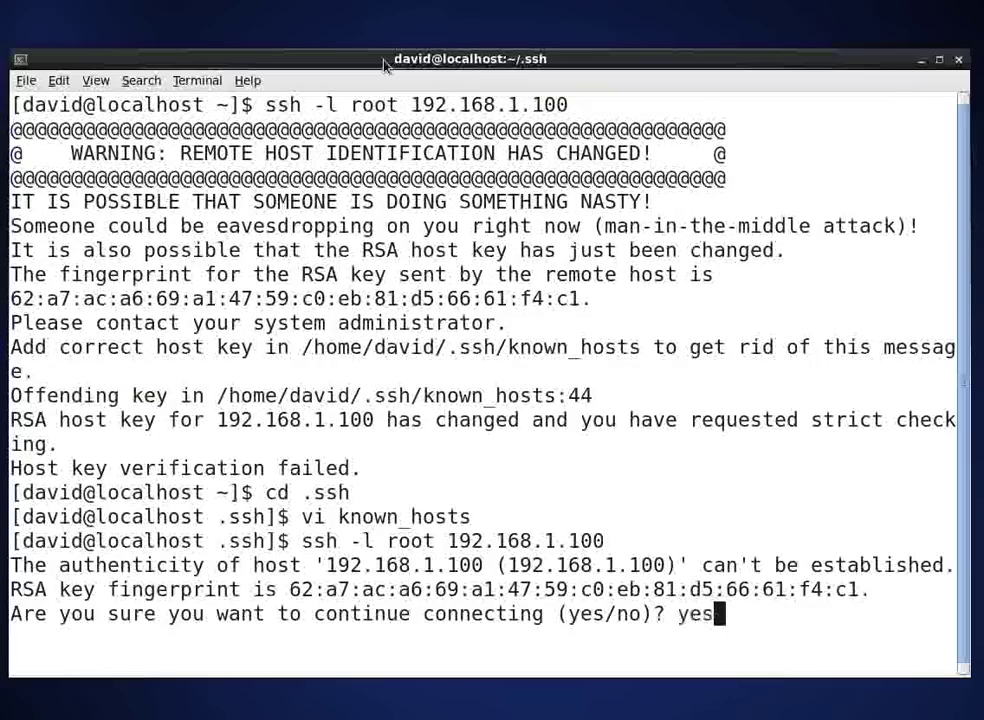
key("Return")
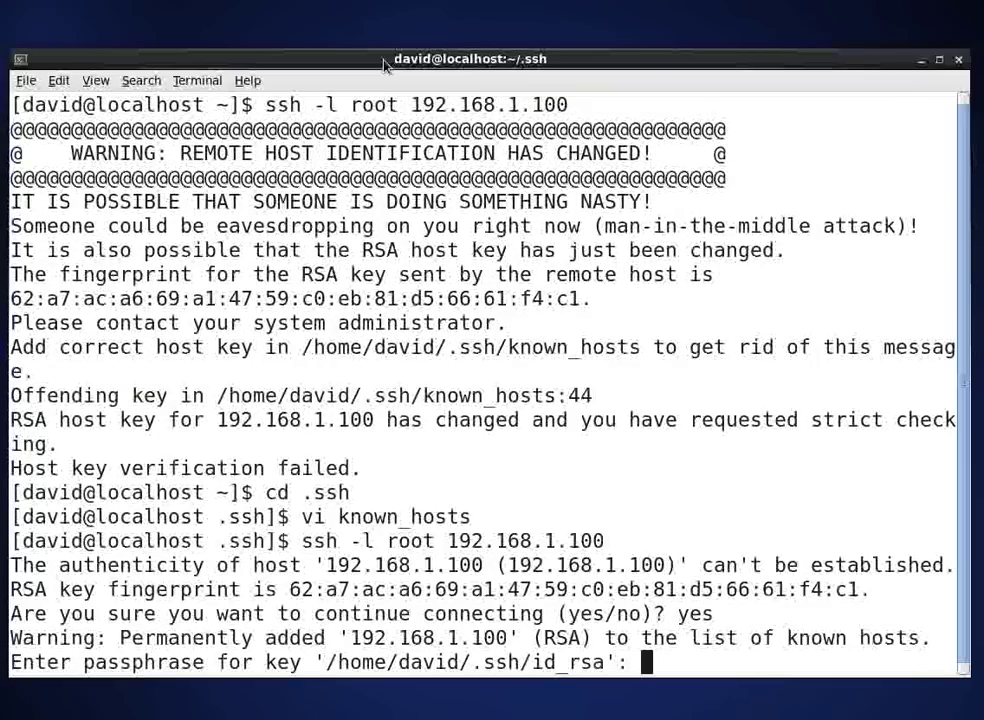
key("Return")
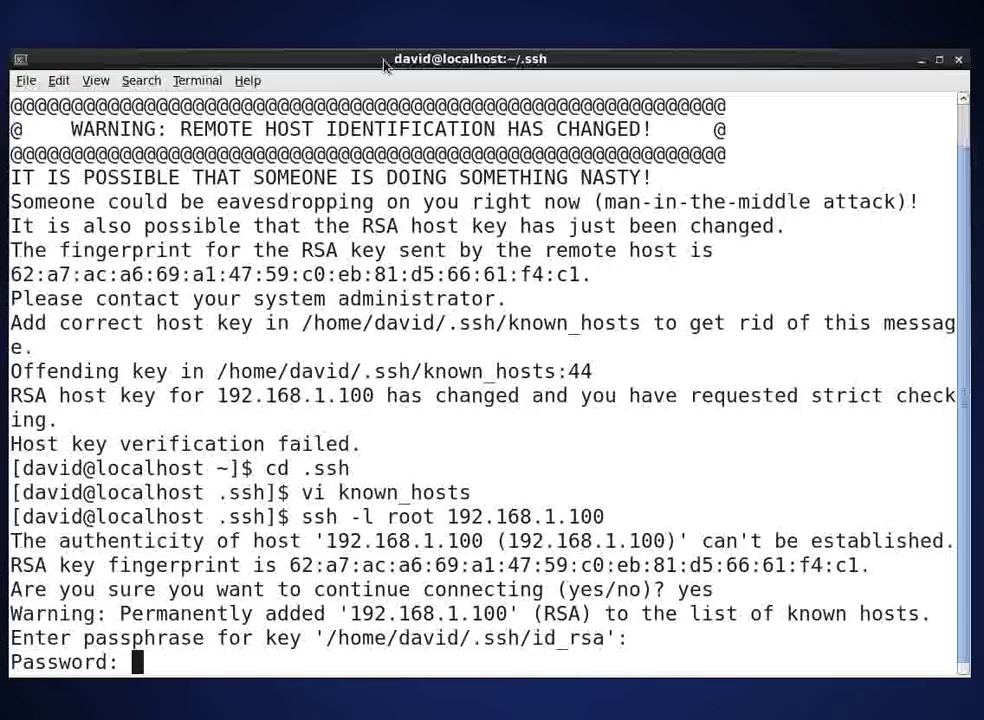
key("Return")
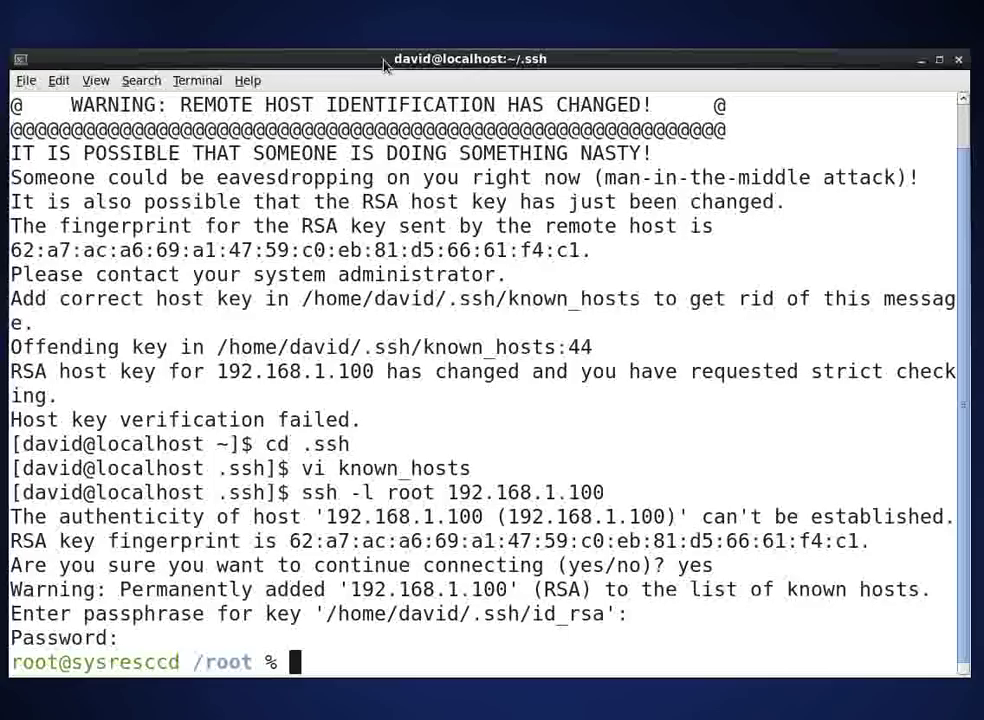
Step: Run 'fdisk -l /dev/sda' to list the 250.1 GB disk's sda1, sda2 and sda3 partitions
type("fdi")
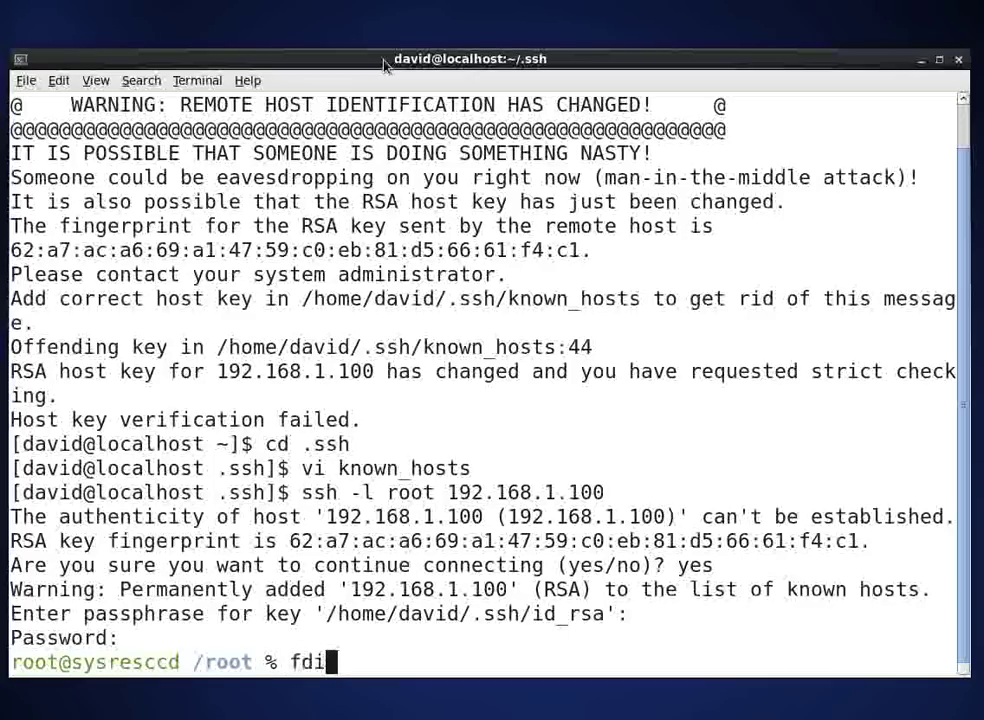
type("sk -l /dev/")
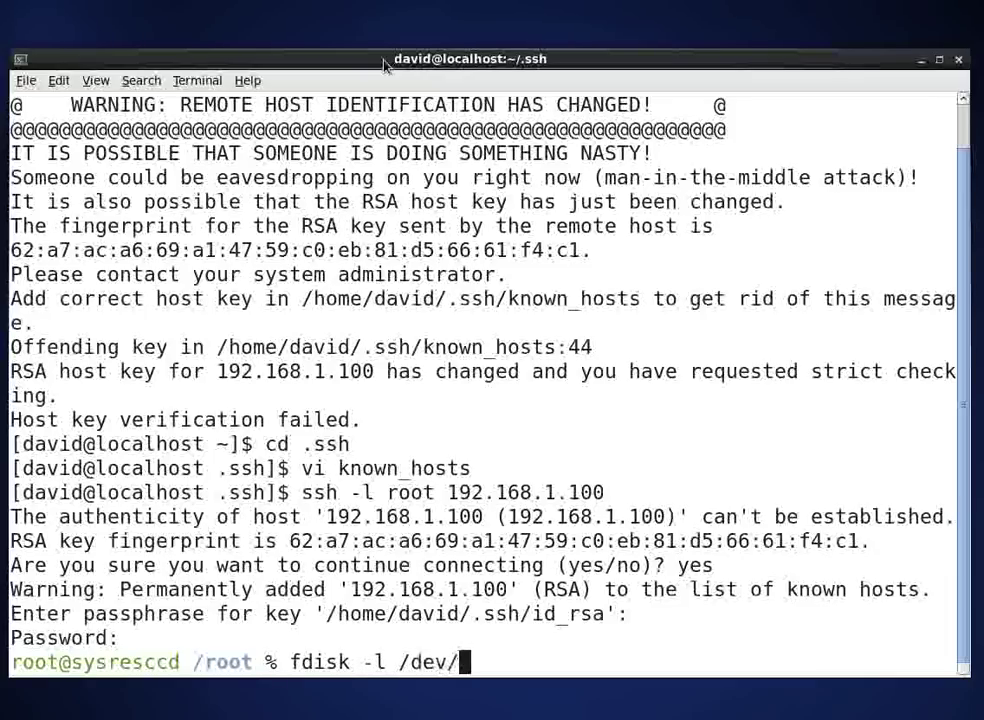
type("sda")
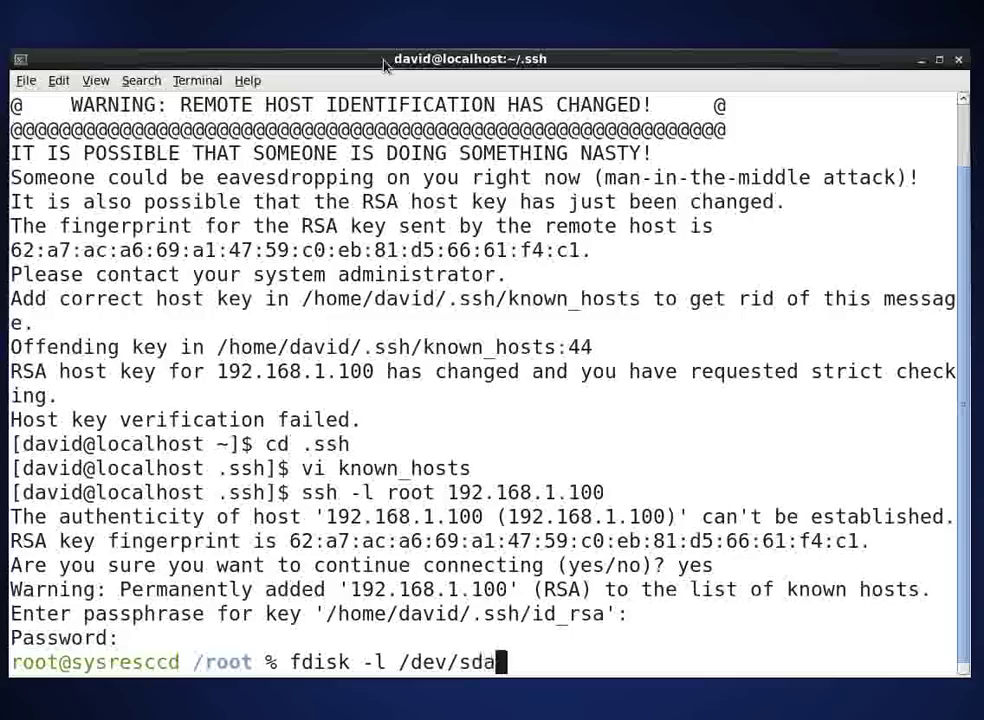
key("Return")
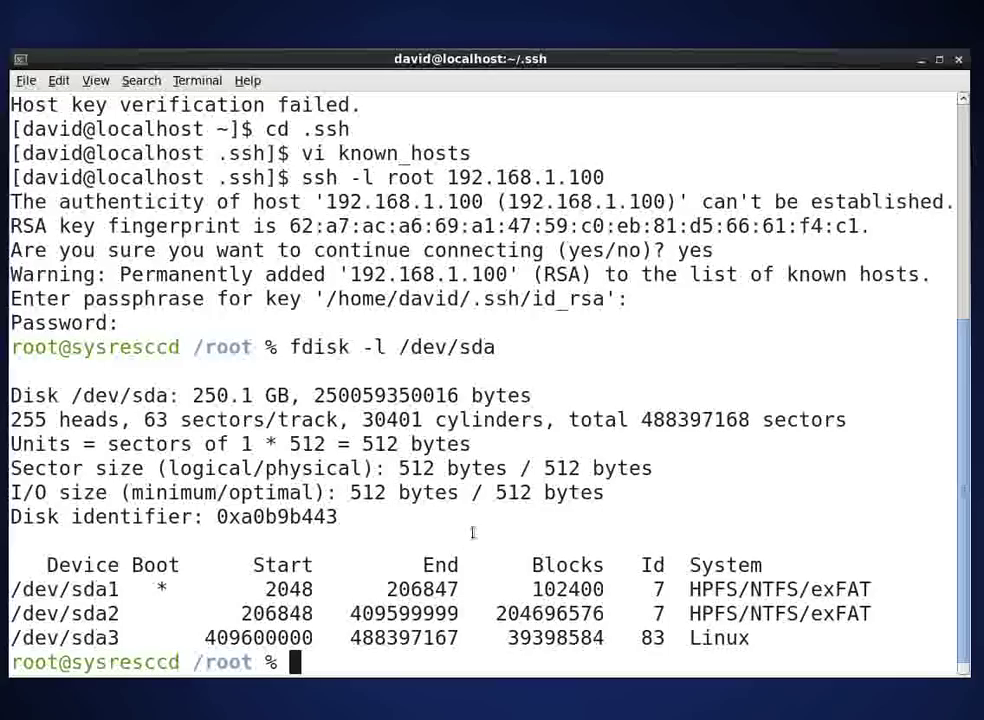
Step: Create /a, mount /dev/sda3 on it and list the mounted partition's contents
type("mkdir /")
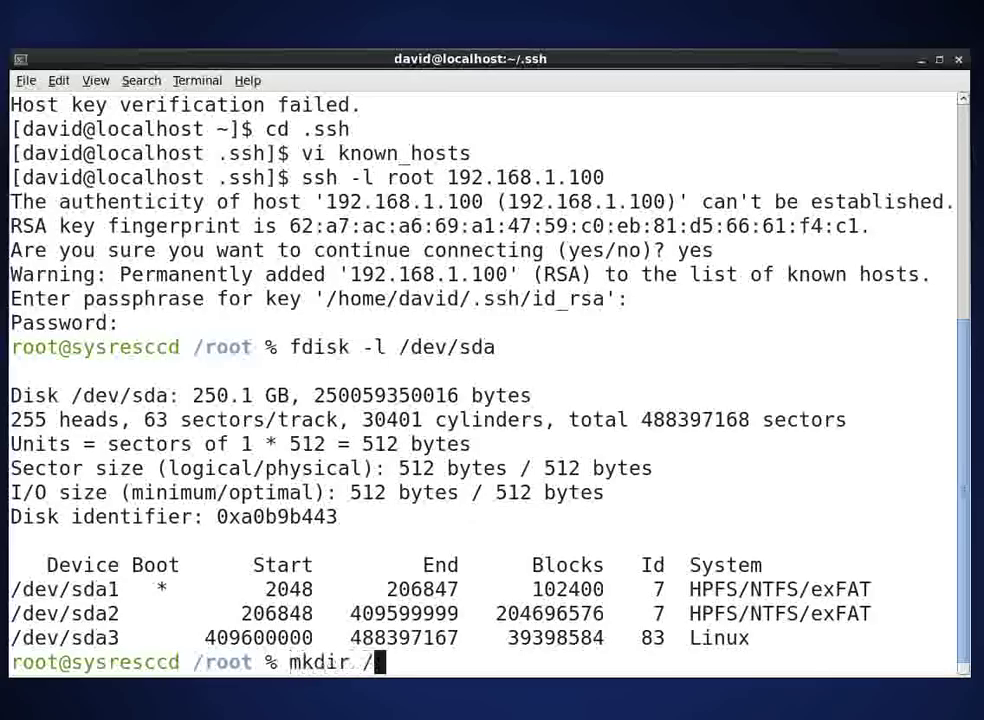
type("a")
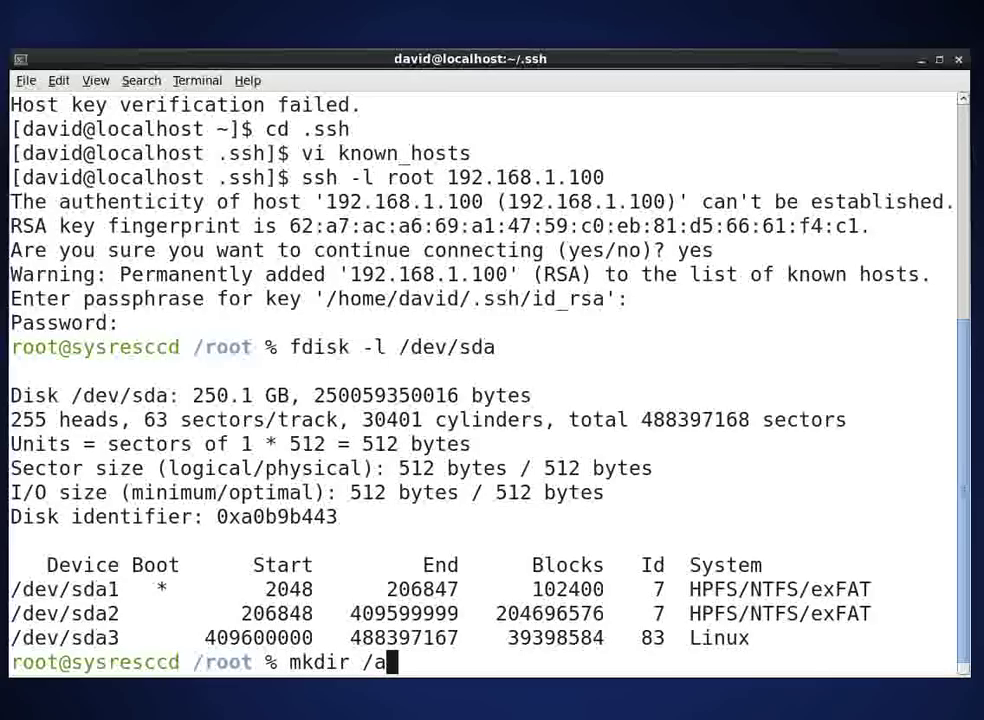
key("Return")
type("mount /dev")
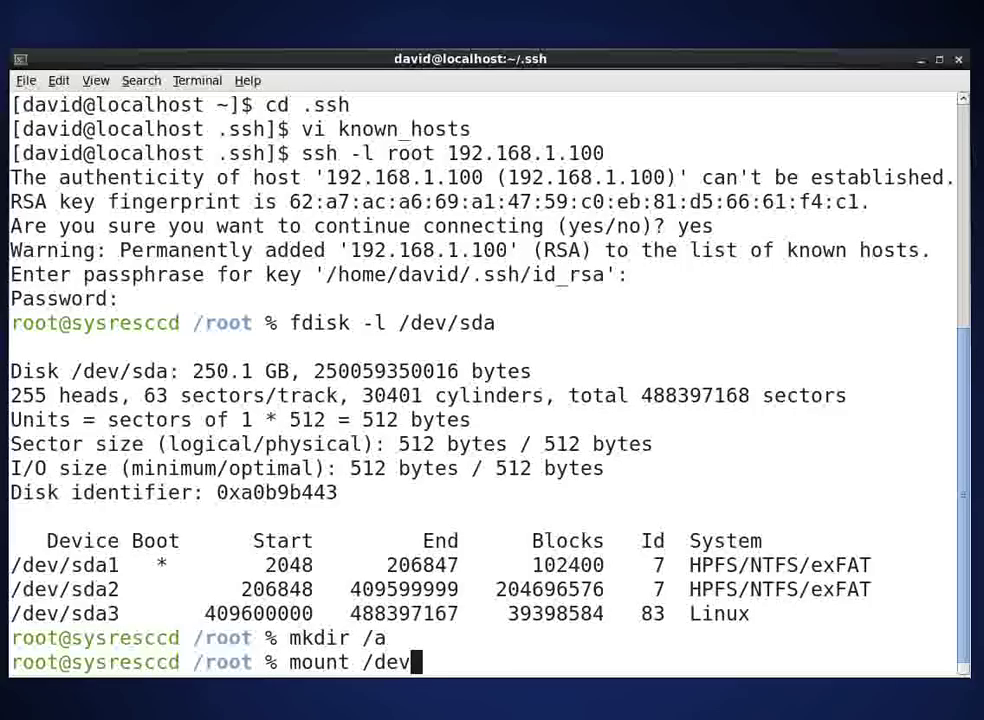
type("/sda")
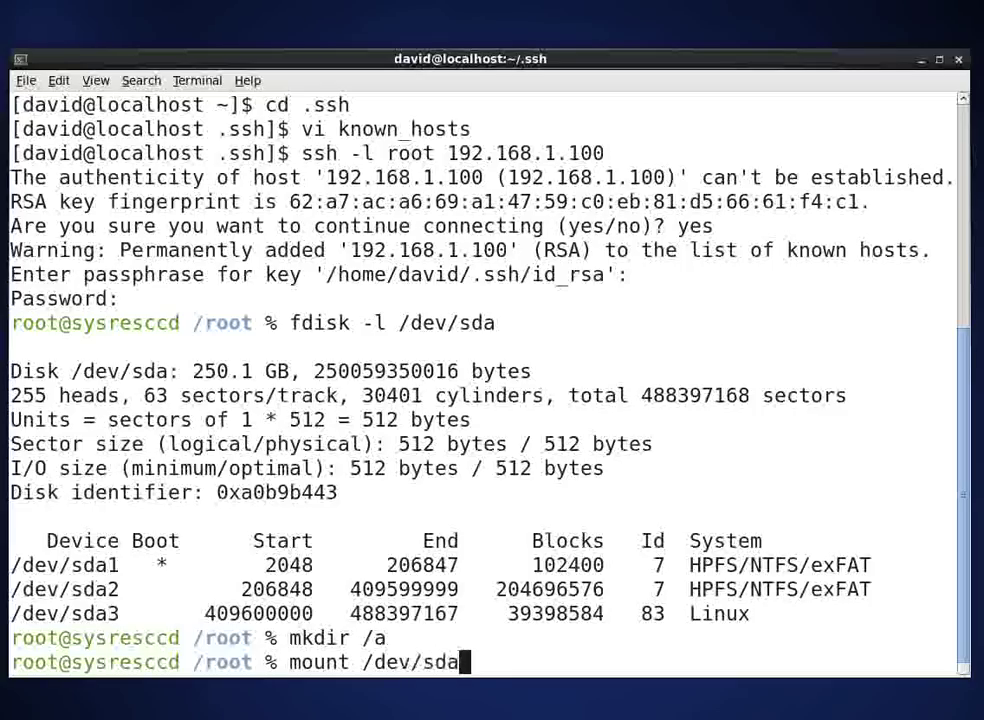
type("3 /a")
key("Return")
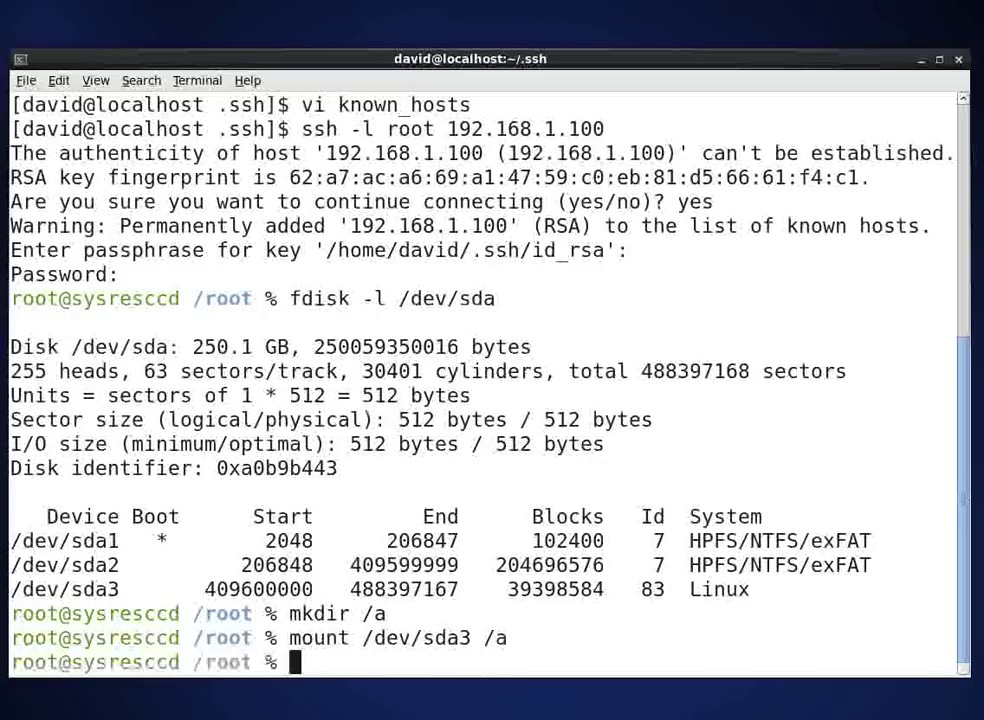
type("cd /a")
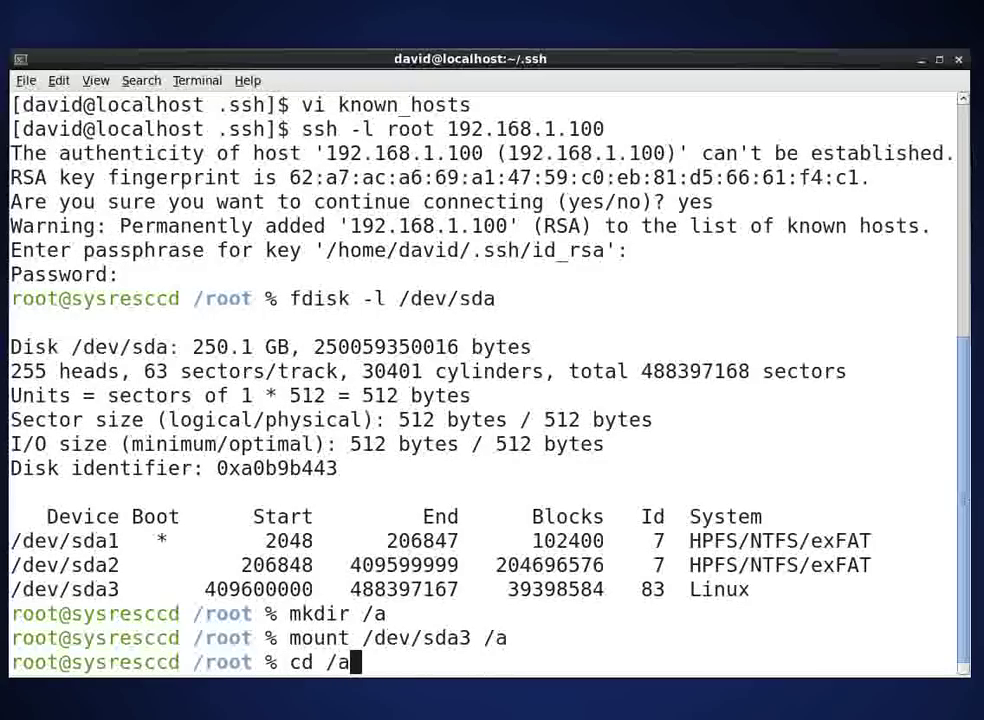
key("Return")
type("ls")
key("Return")
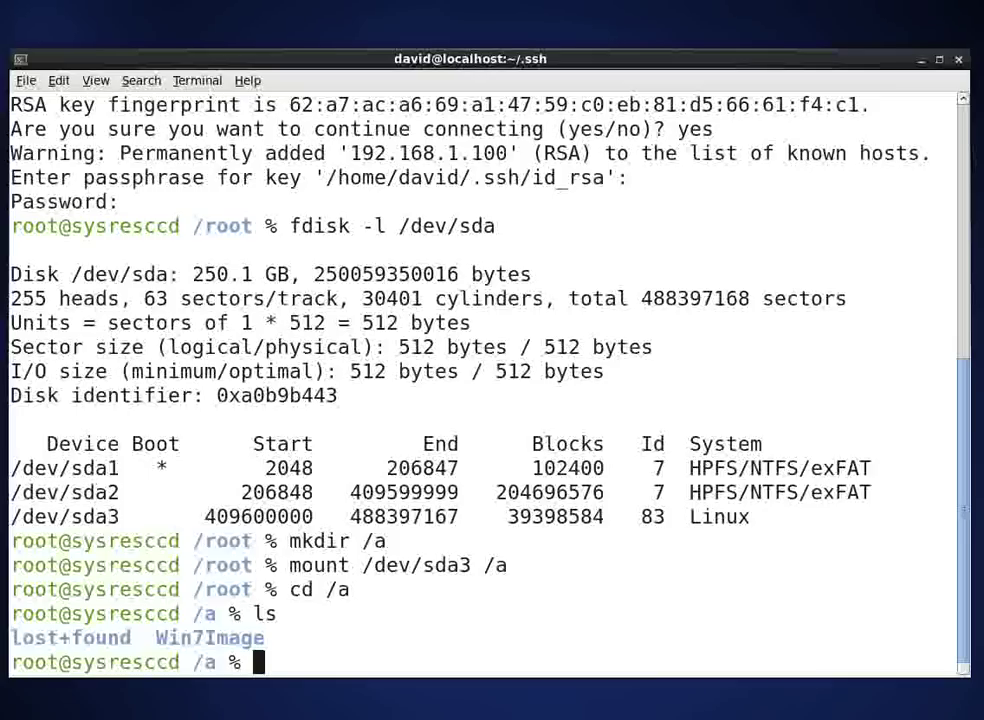
Step: Change into the Win7Image folder and list its partition image files
type("cd Win")
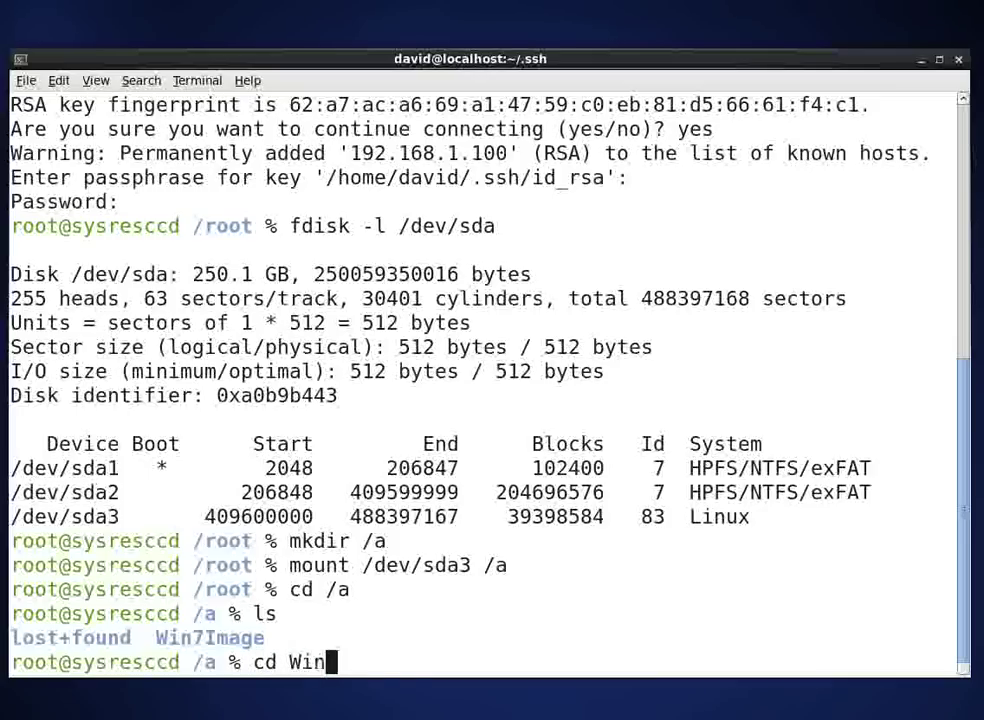
key("Tab")
key("Return")
type("ls")
key("Return")
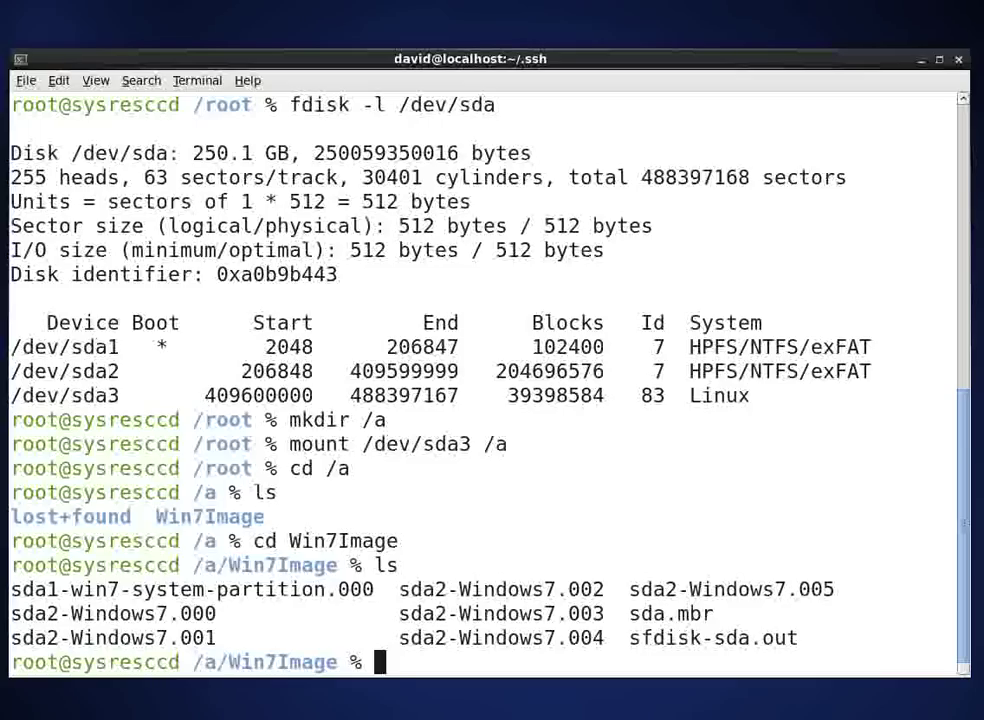
Step: Launch partimage, keep sda1 and enter image file /a/Win7Image/sda1-win7-system-partition.000
type("partimage")
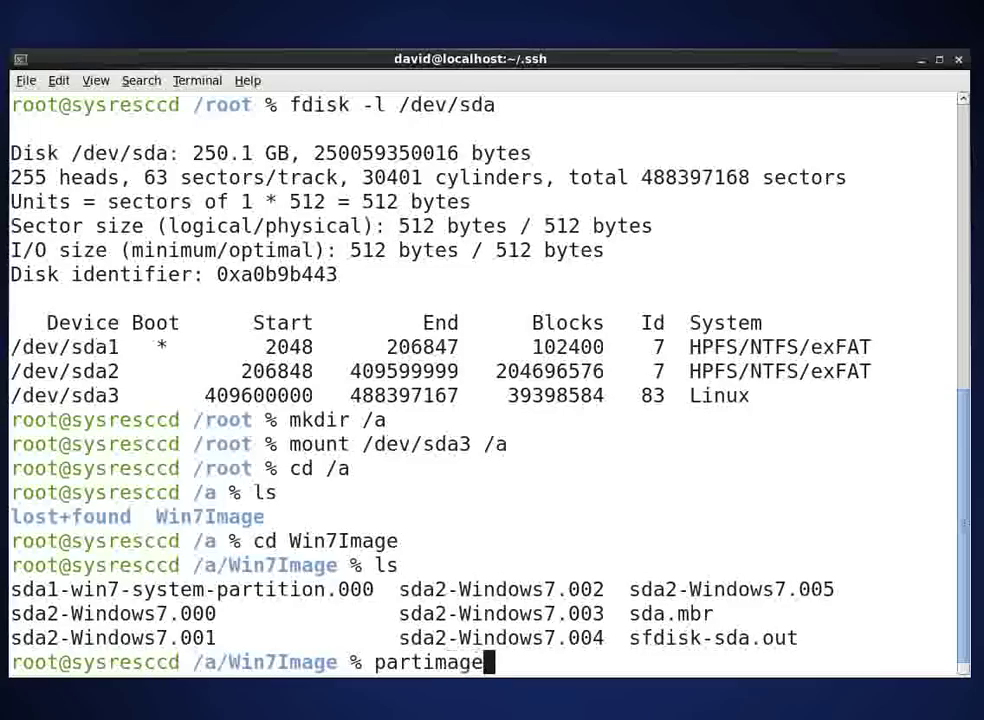
key("Return")
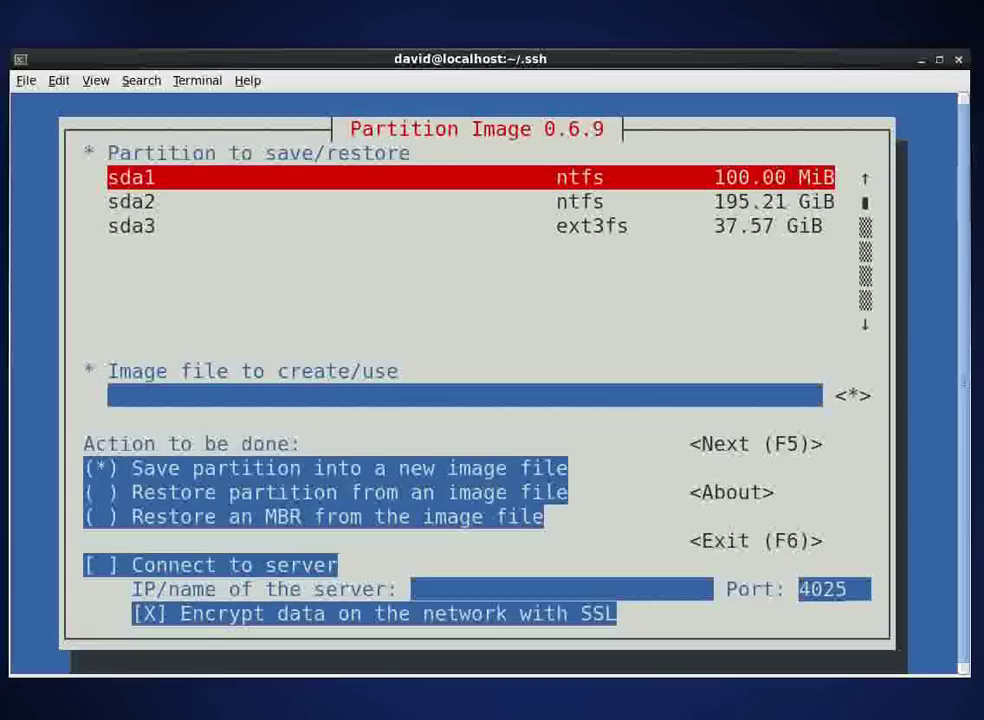
key("Tab")
type("/")
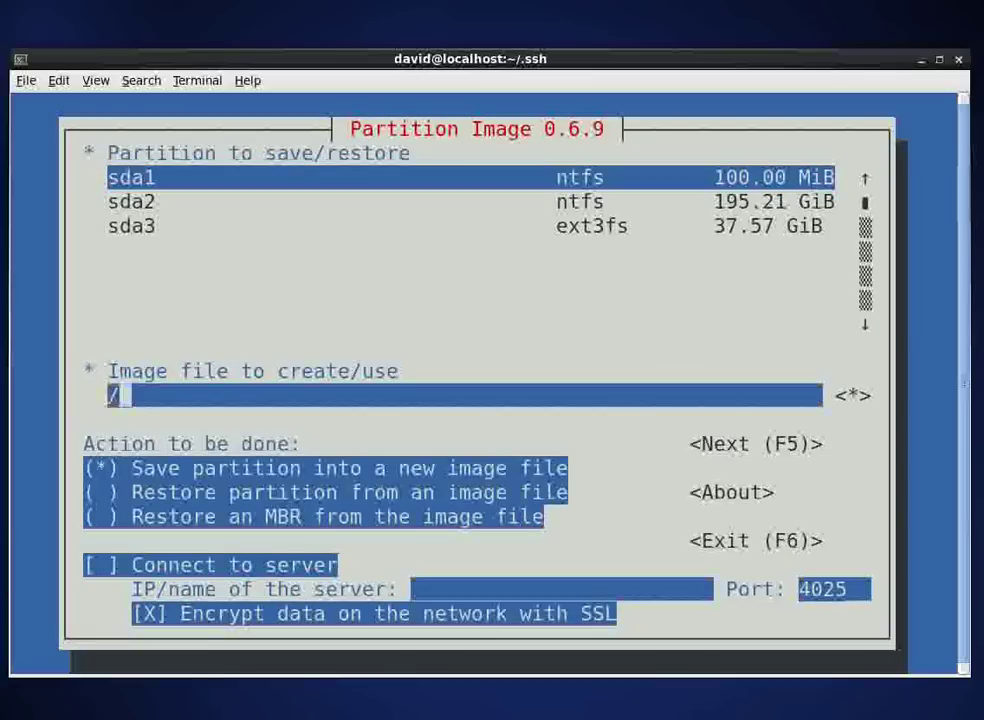
type("a/W")
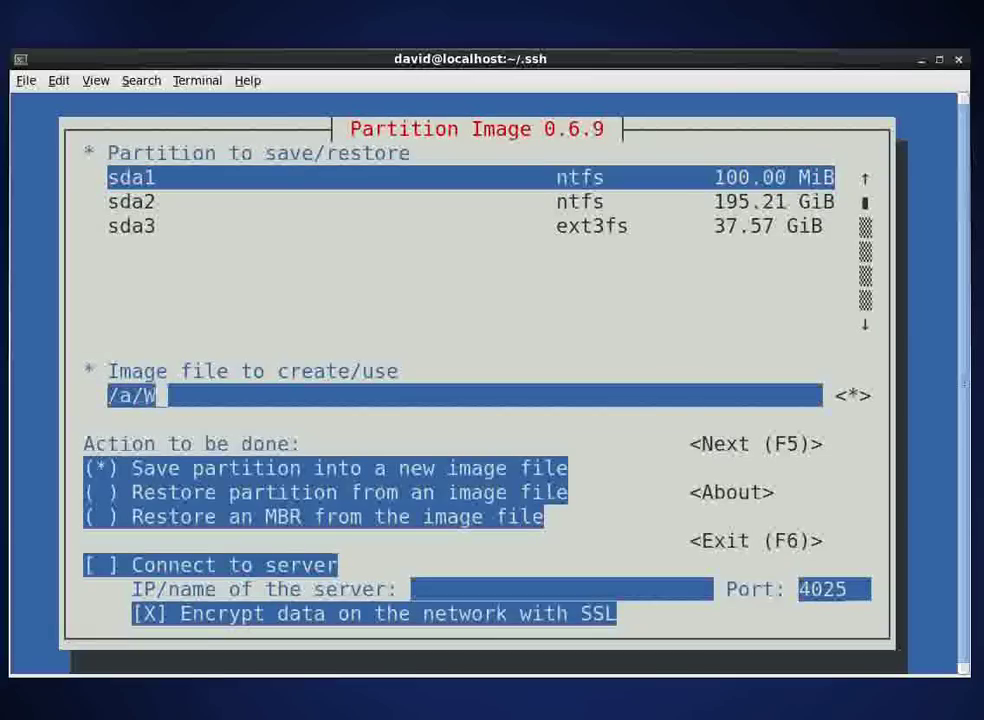
type("in7")
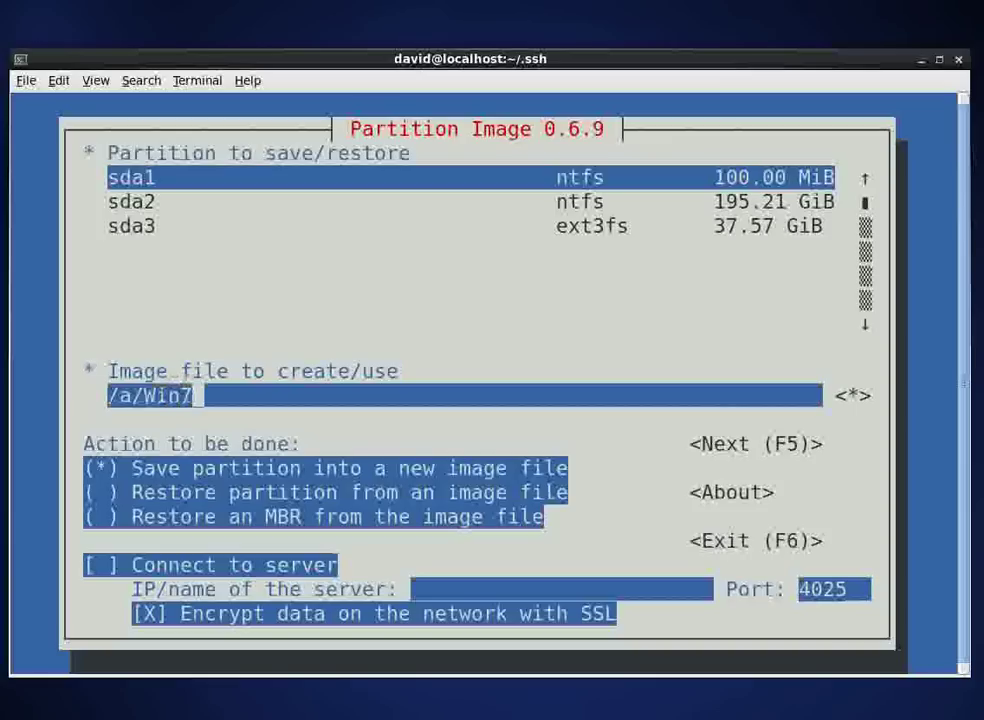
type("Iman")
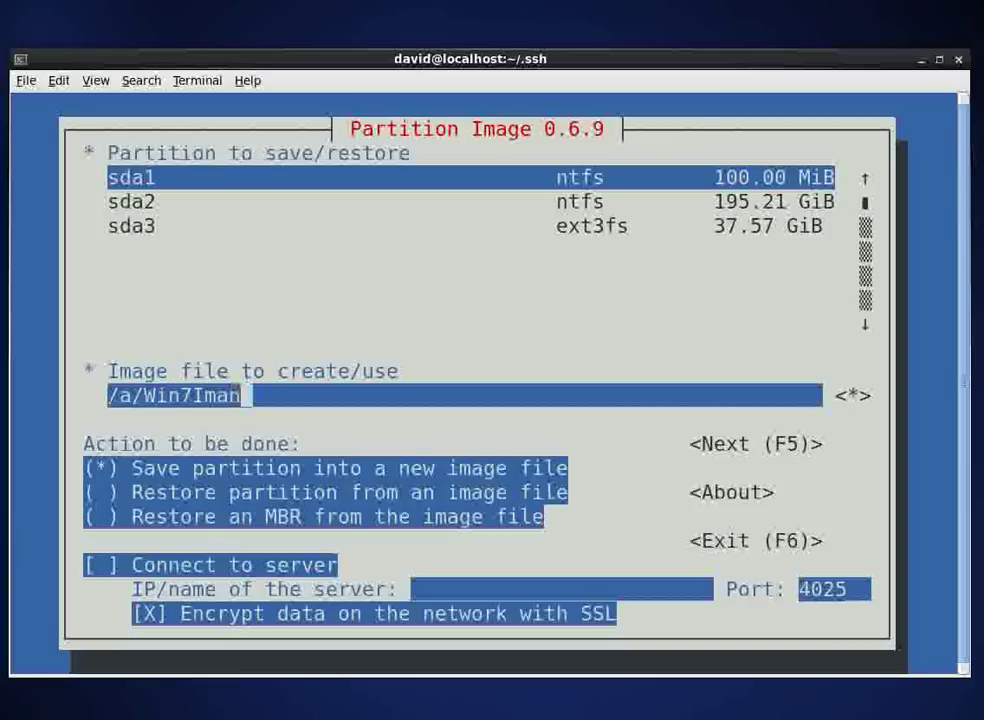
key("BackSpace")
type("ge")
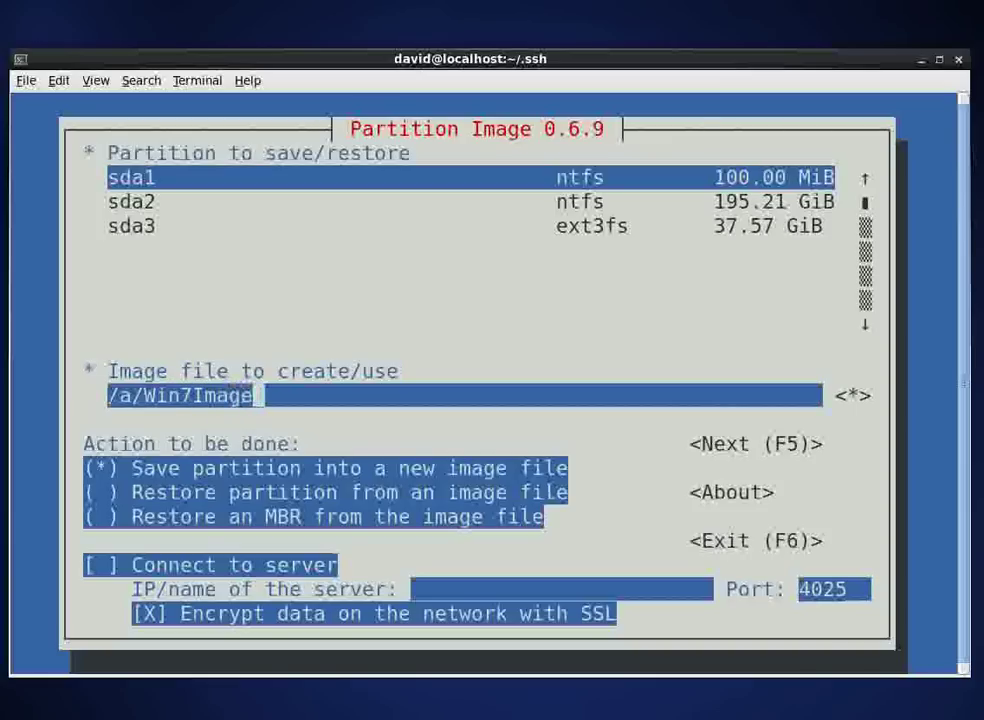
type("/sda")
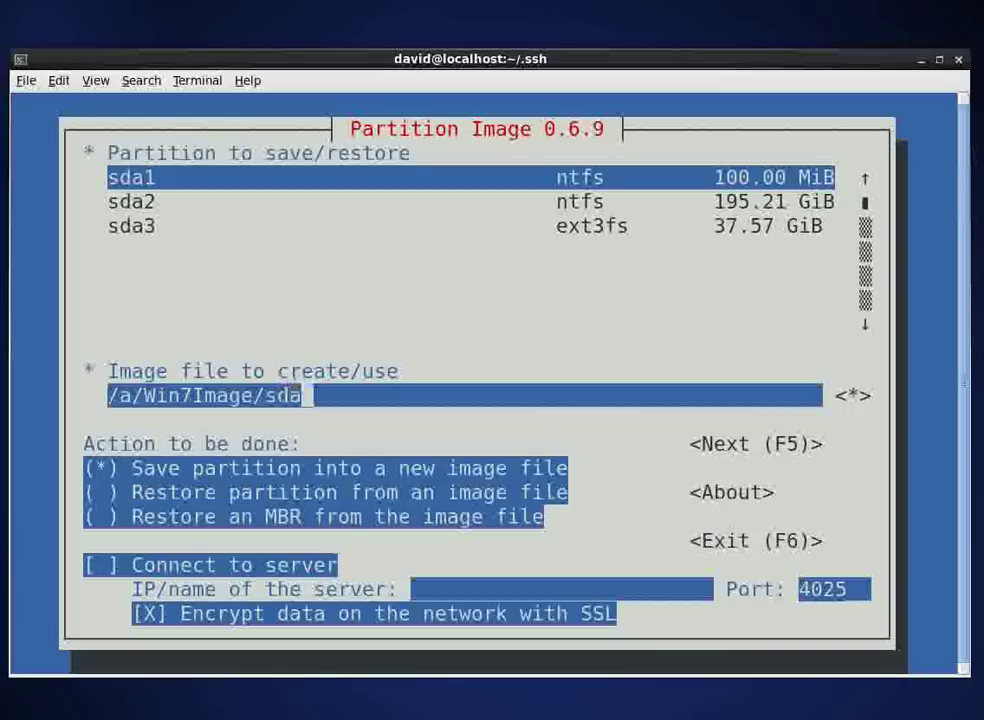
type("1")
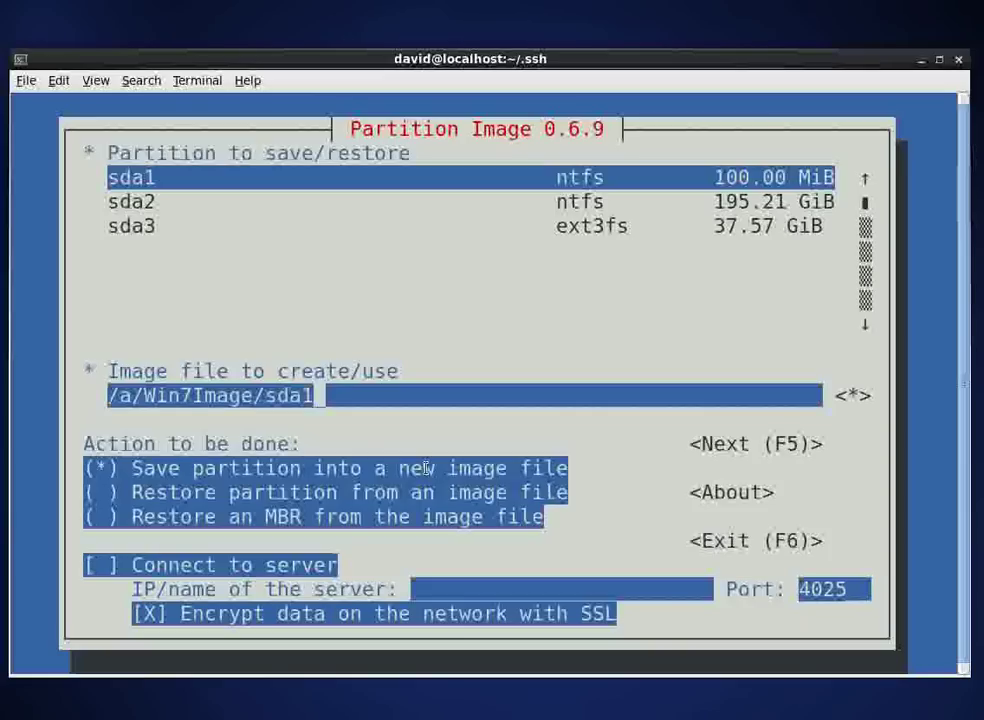
type(".")
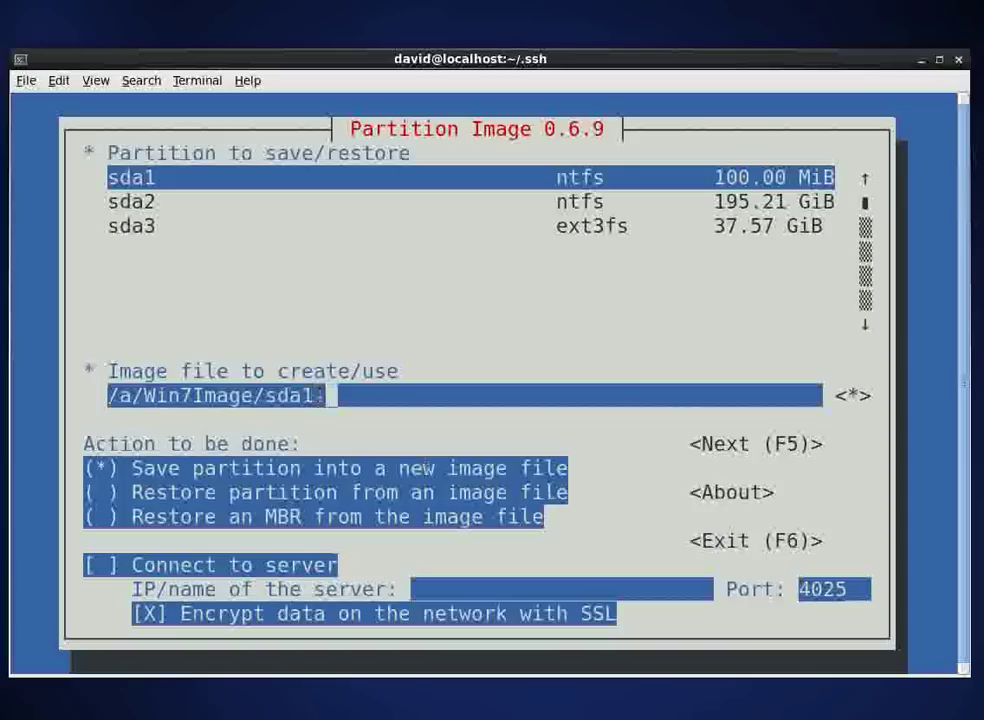
key("BackSpace")
type("-win7")
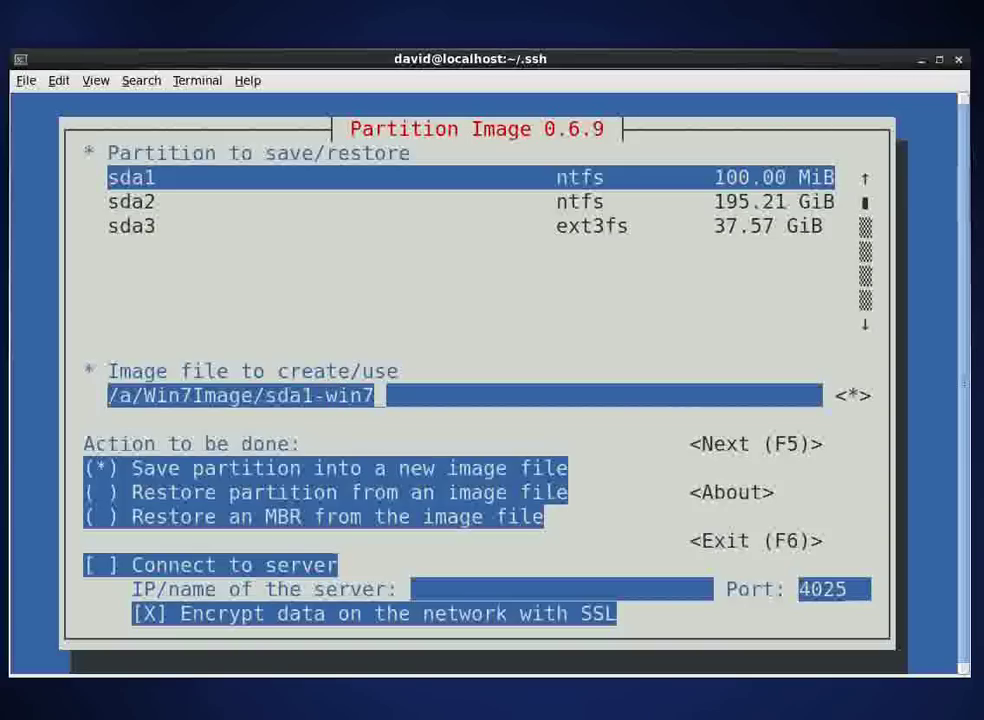
type("-syste")
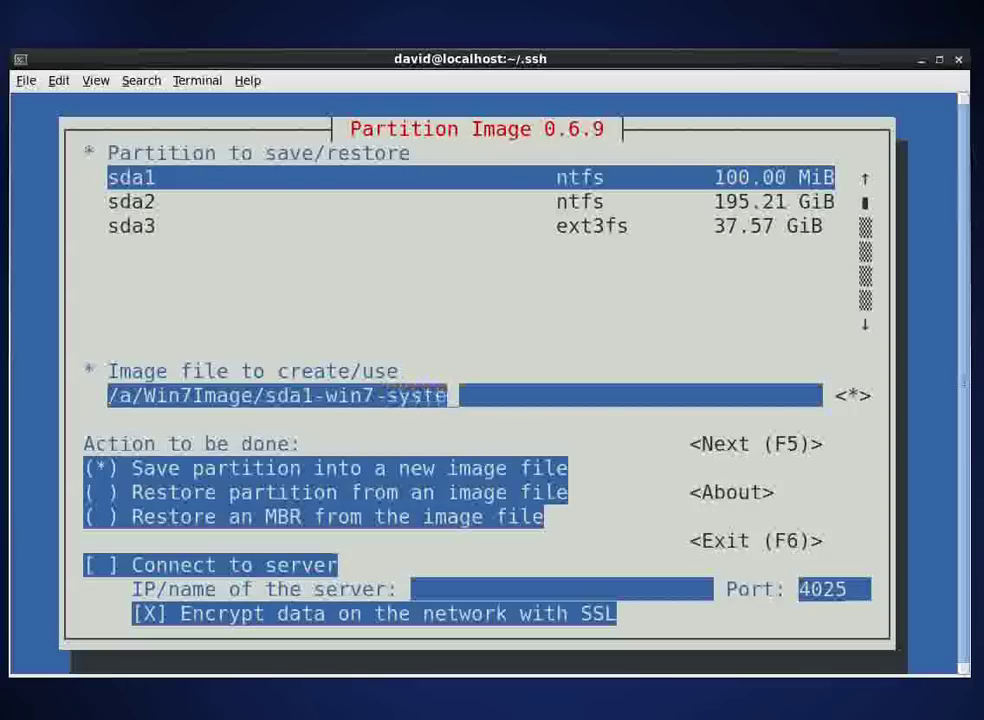
type("m-p")
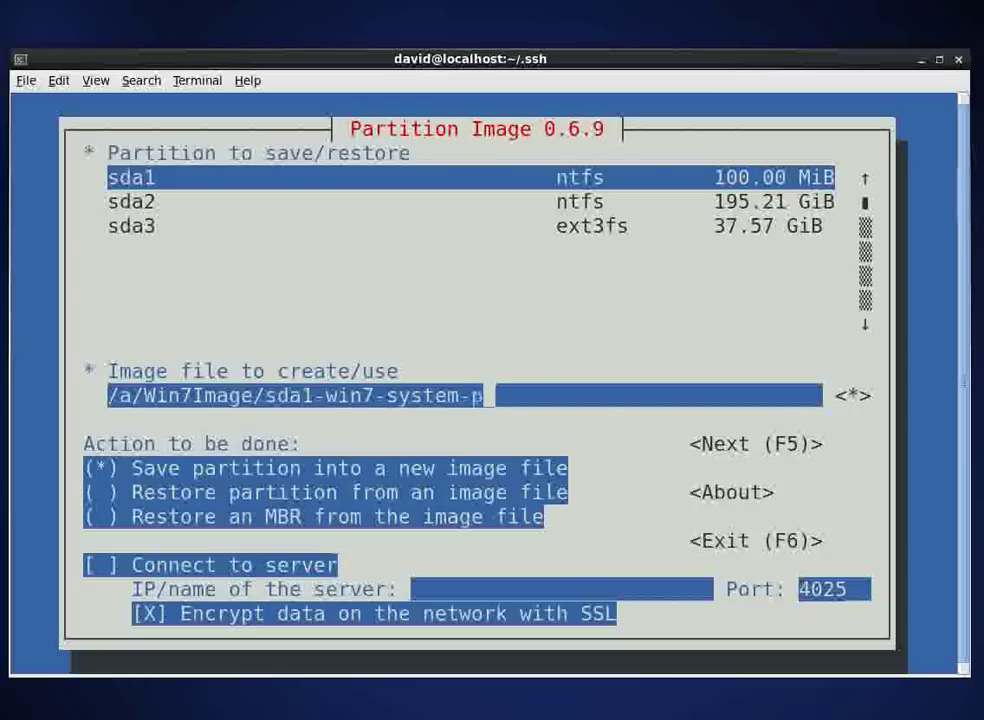
type("artition.")
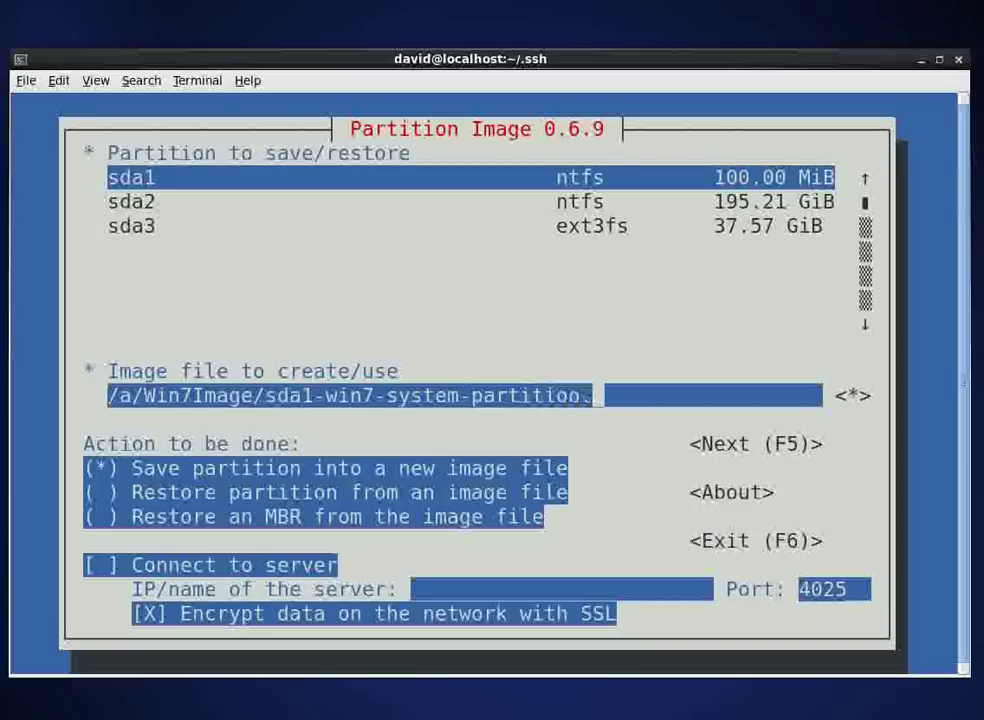
type("000")
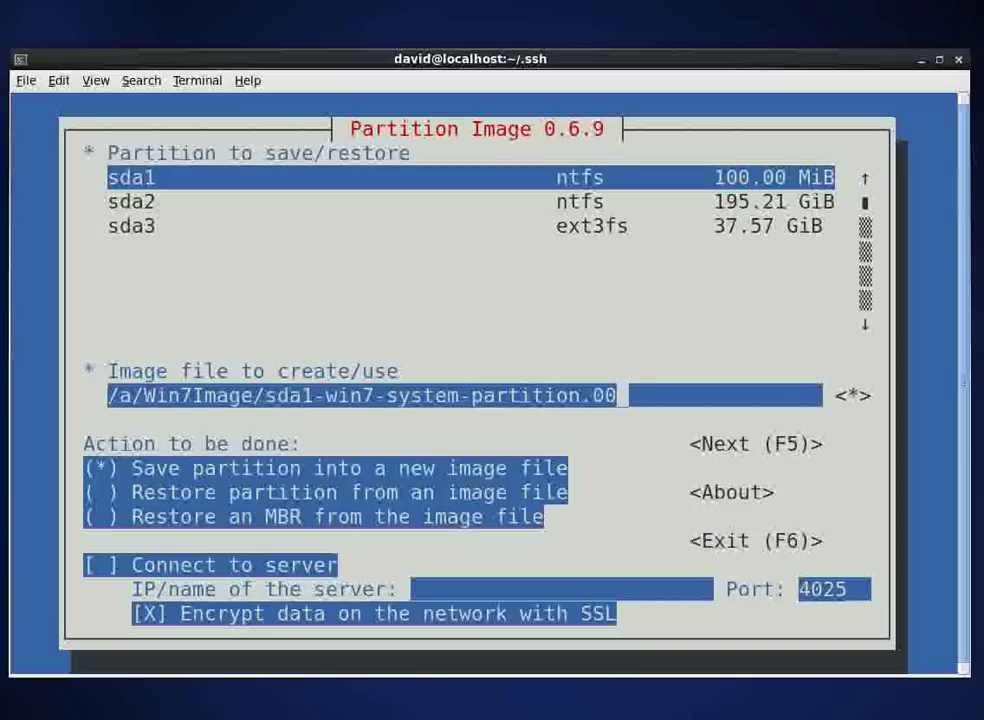
Step: Choose 'Restore partition from an image file', turn off SSL encryption and continue with F5
key("Tab")
key("Tab")
key("Down")
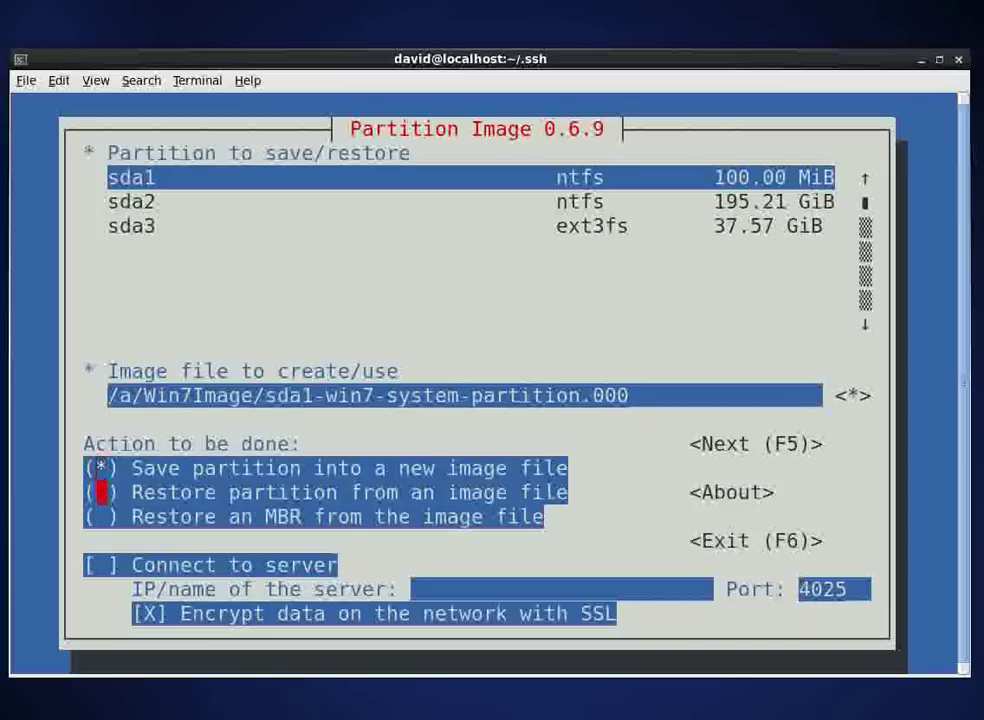
key("space")
key("Tab")
key("Tab")
key("Tab")
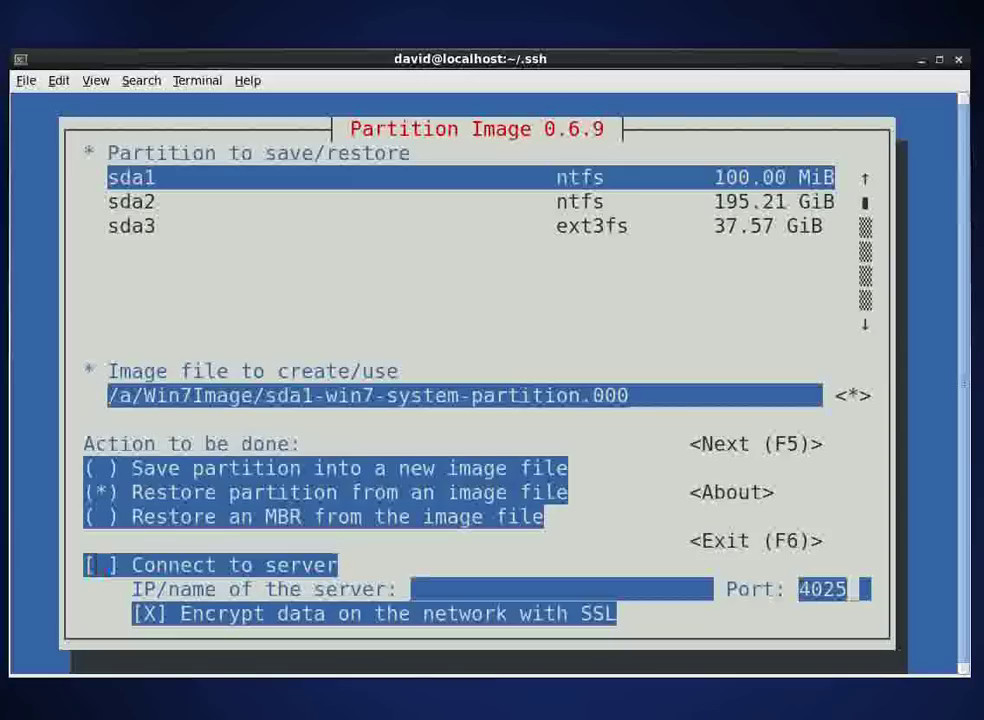
key("Tab")
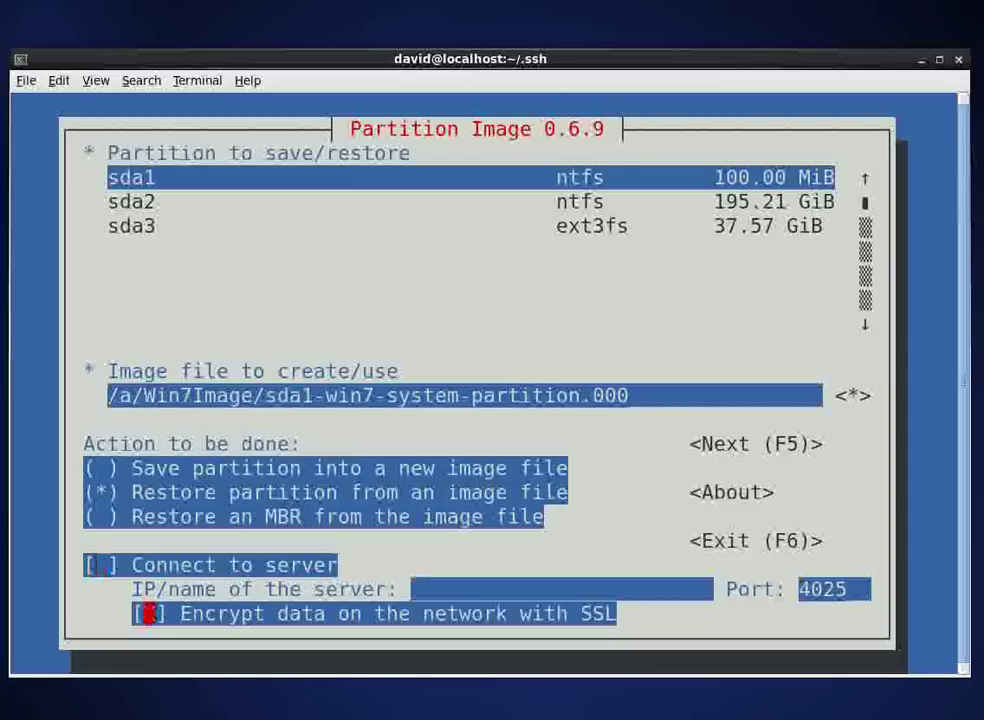
key("space")
key("F5")
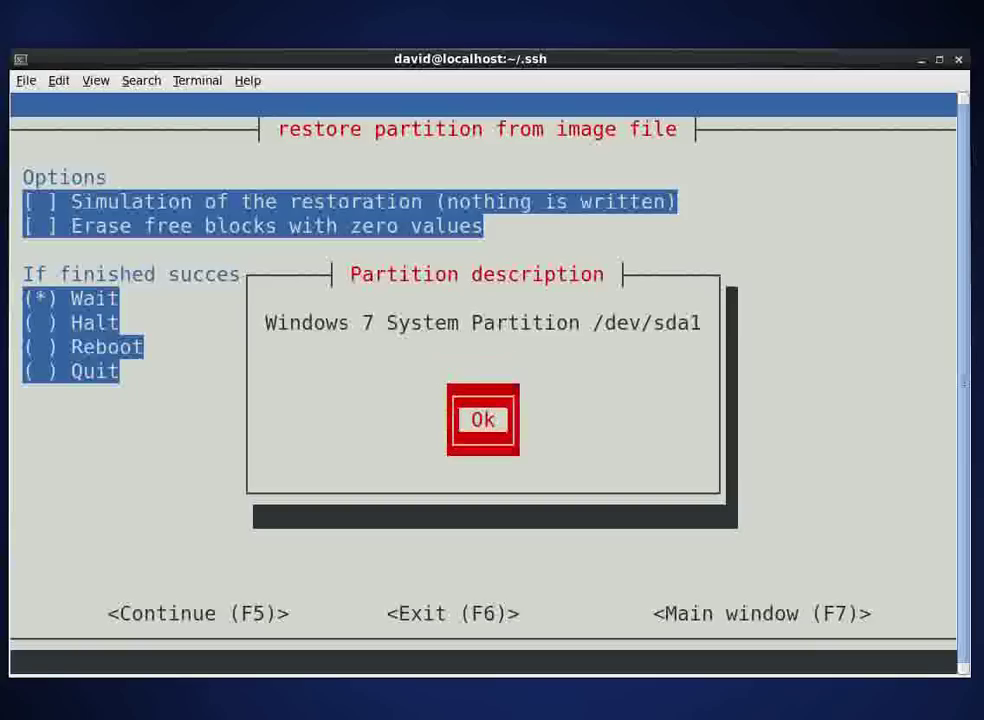
Step: Dismiss the sda1 partition description and start the restore with default options
key("Return")
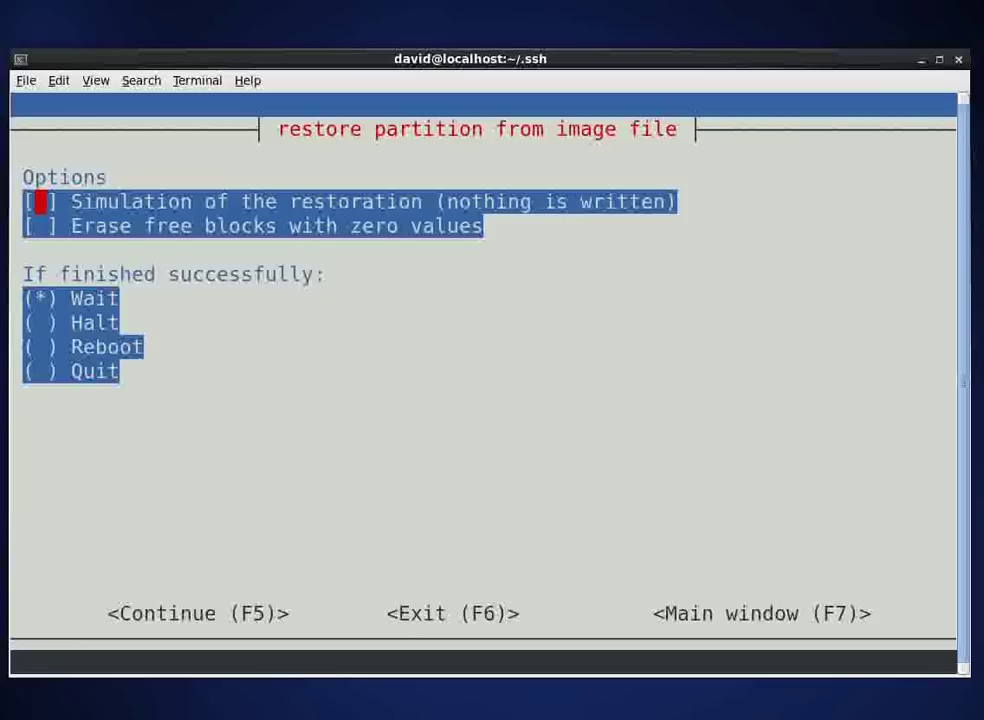
key("F5")
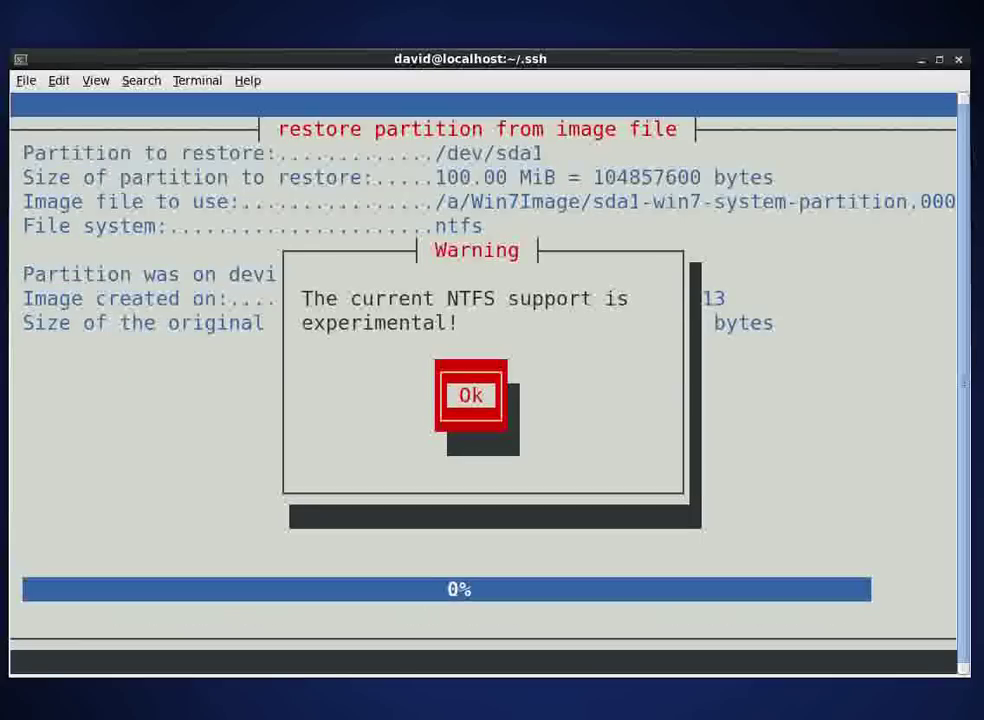
Step: Acknowledge the NTFS warning and summary, confirm the sda1 restore, and close the Success message
key("Return")
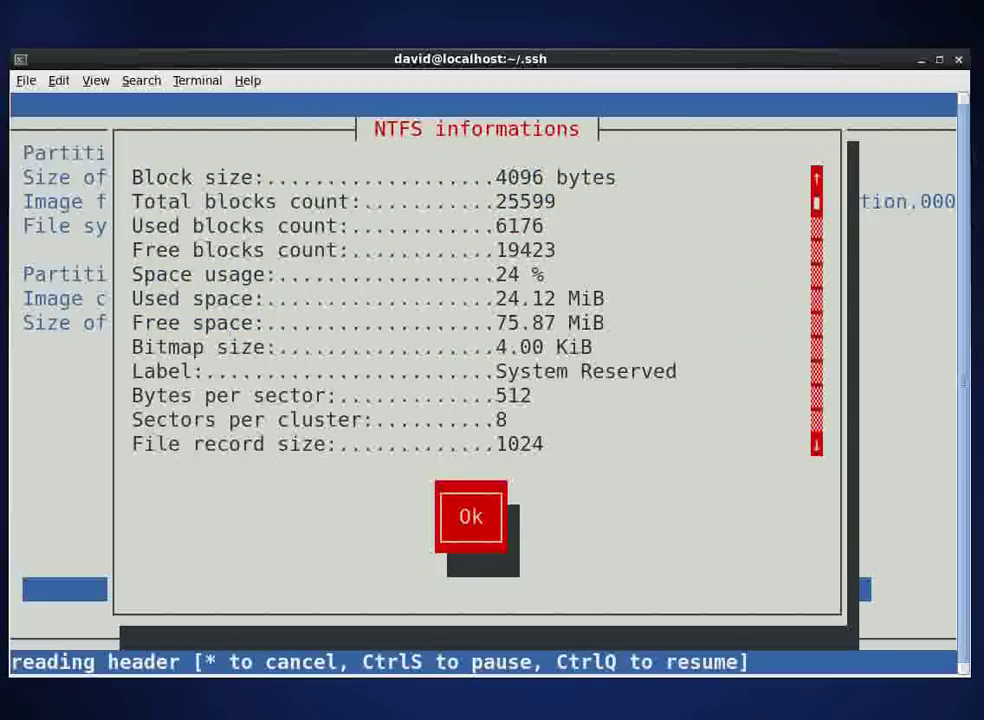
key("Tab")
key("Return")
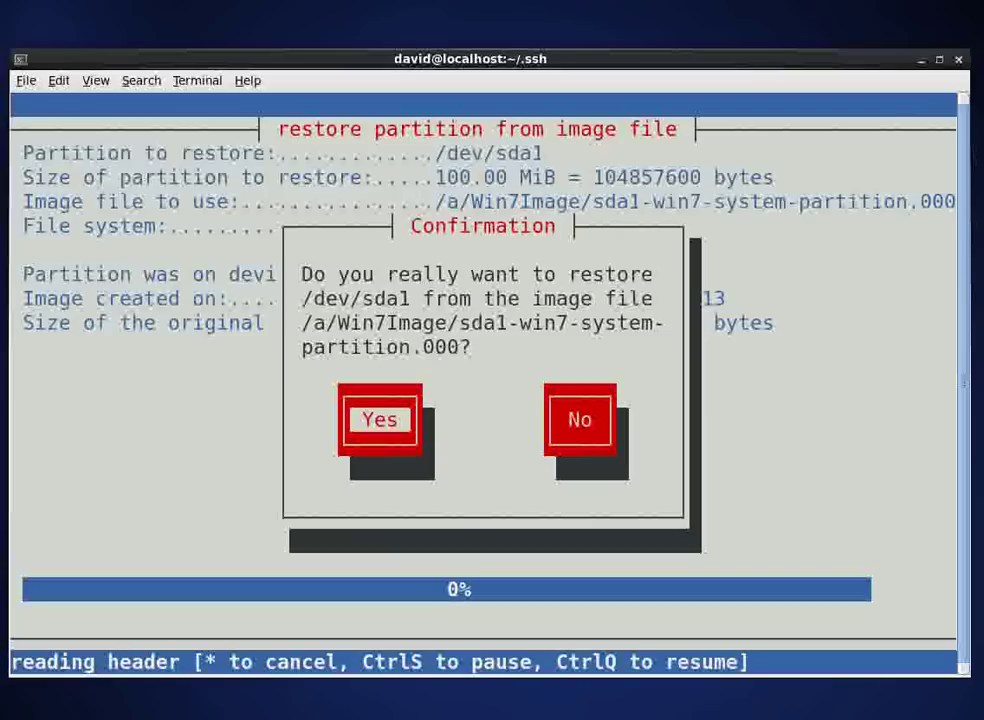
key("Return")
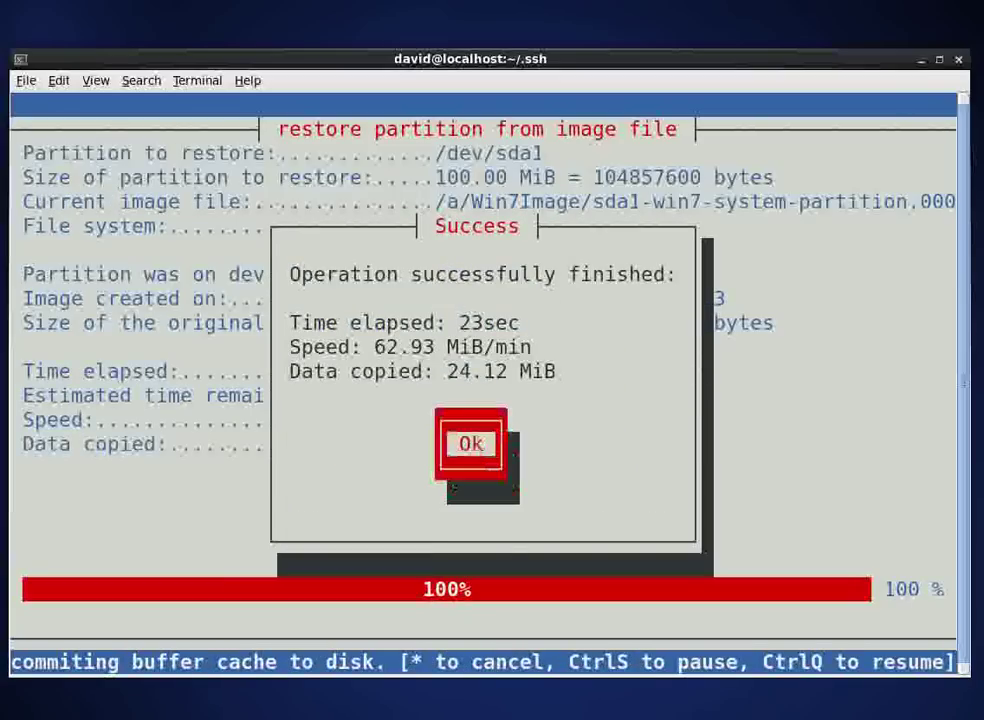
key("Return")
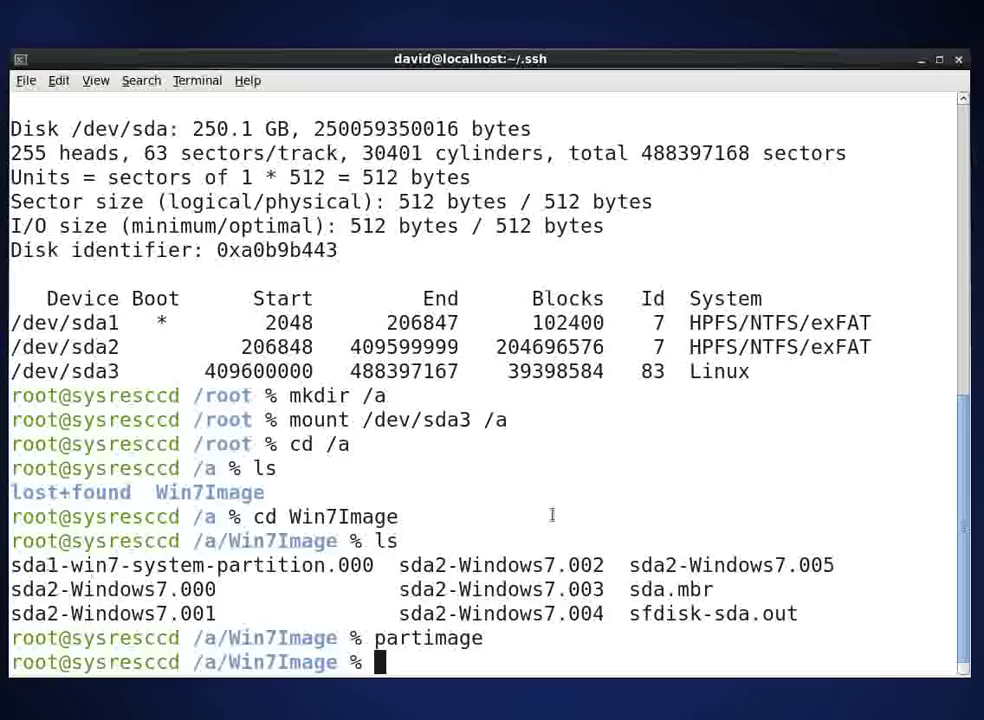
Step: Relaunch partimage, select sda2 and enter image file /a/Win7Image/sda2-Windows7.000
type("part")
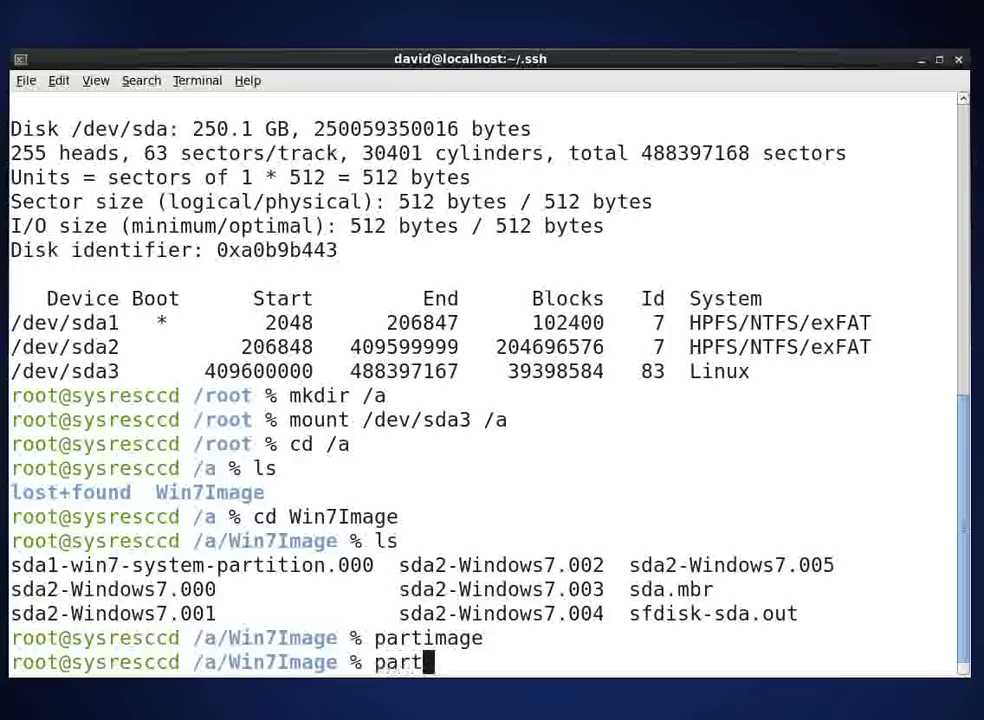
type("image")
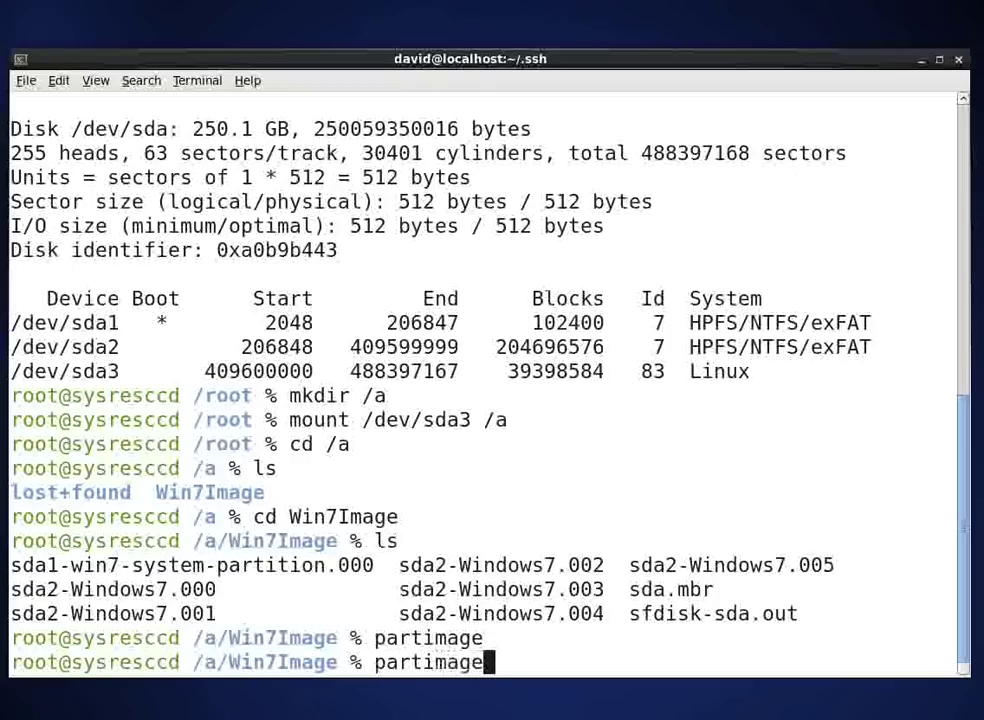
key("Return")
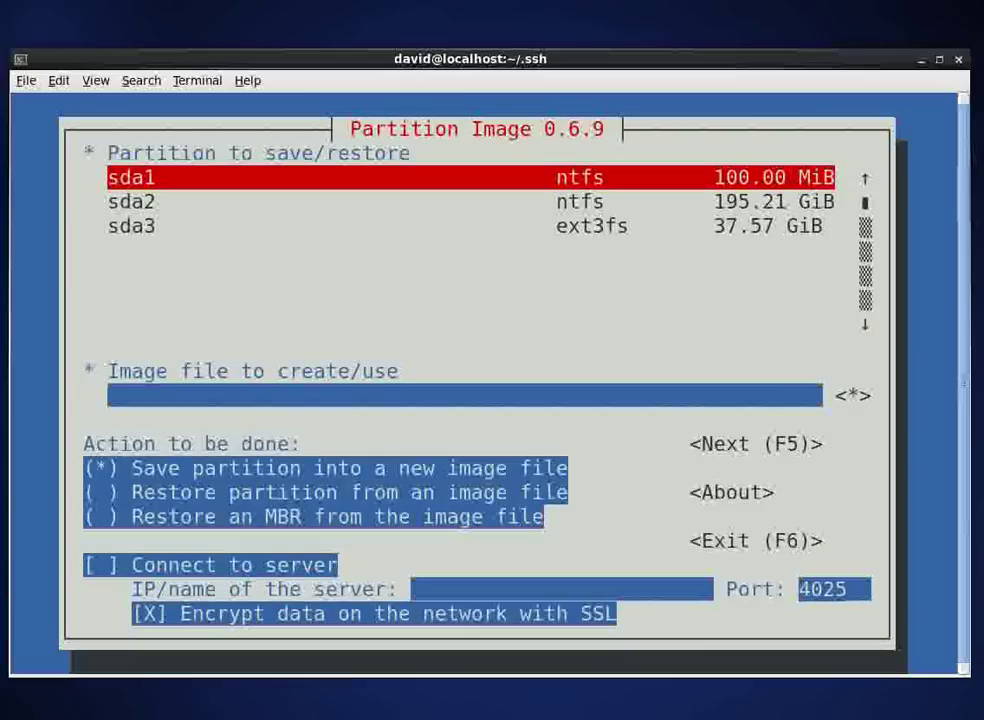
key("Down")
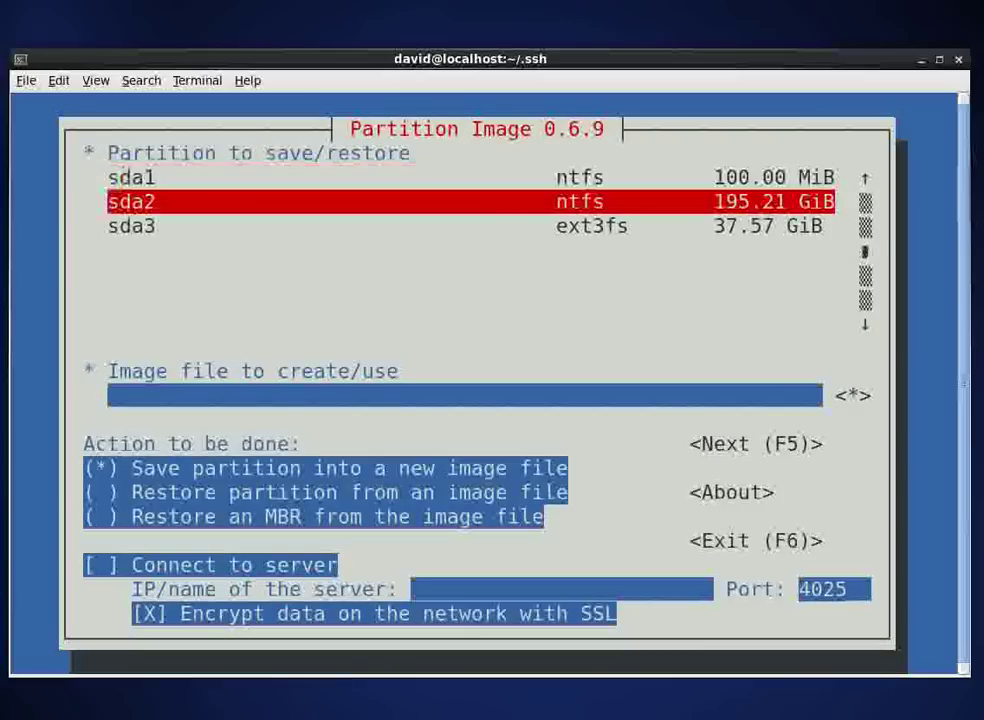
key("Tab")
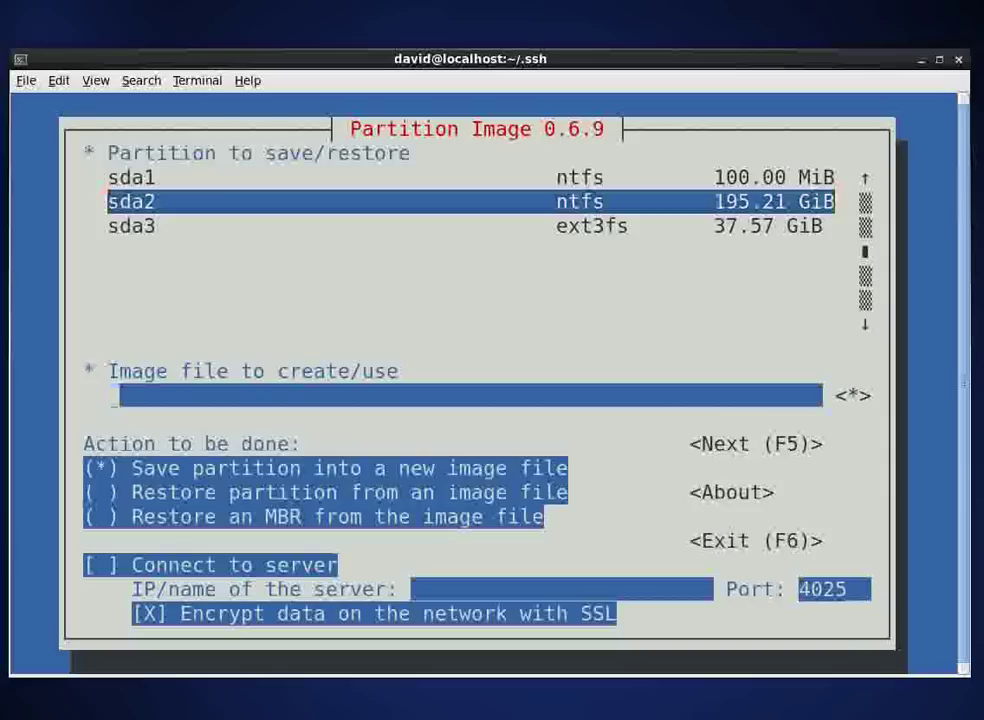
type("/a")
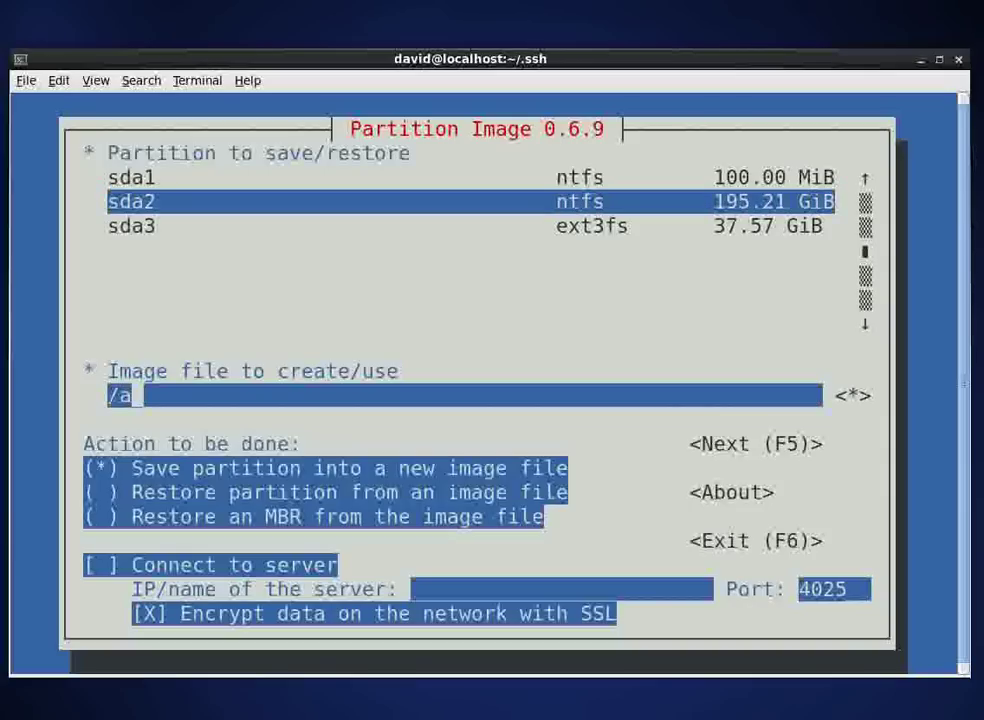
type("/Win7Im")
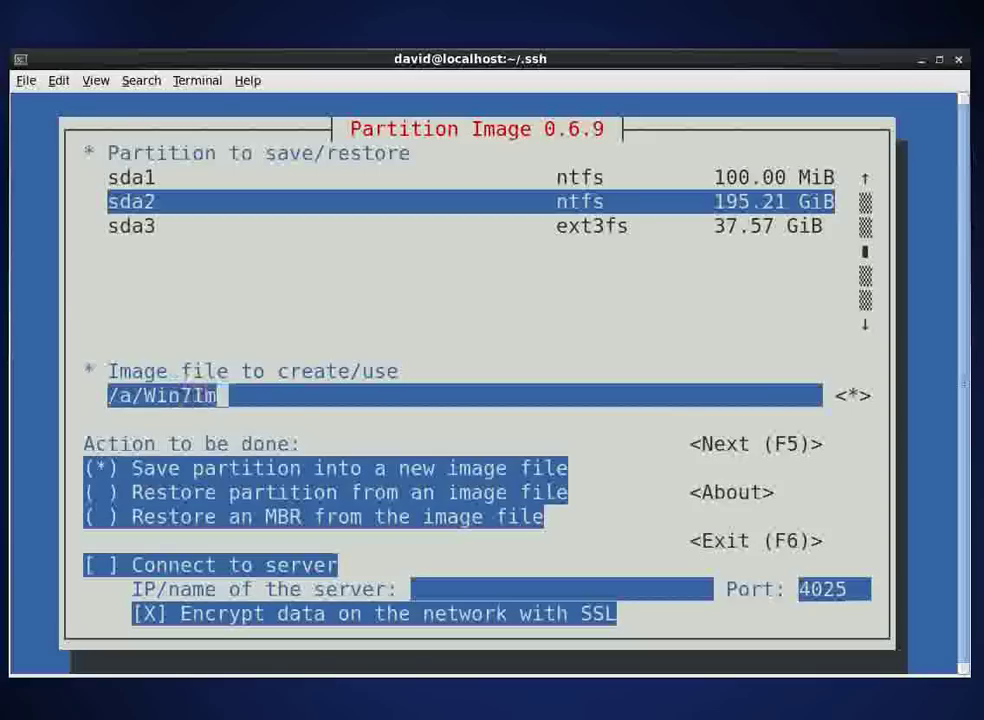
type("age/sda2")
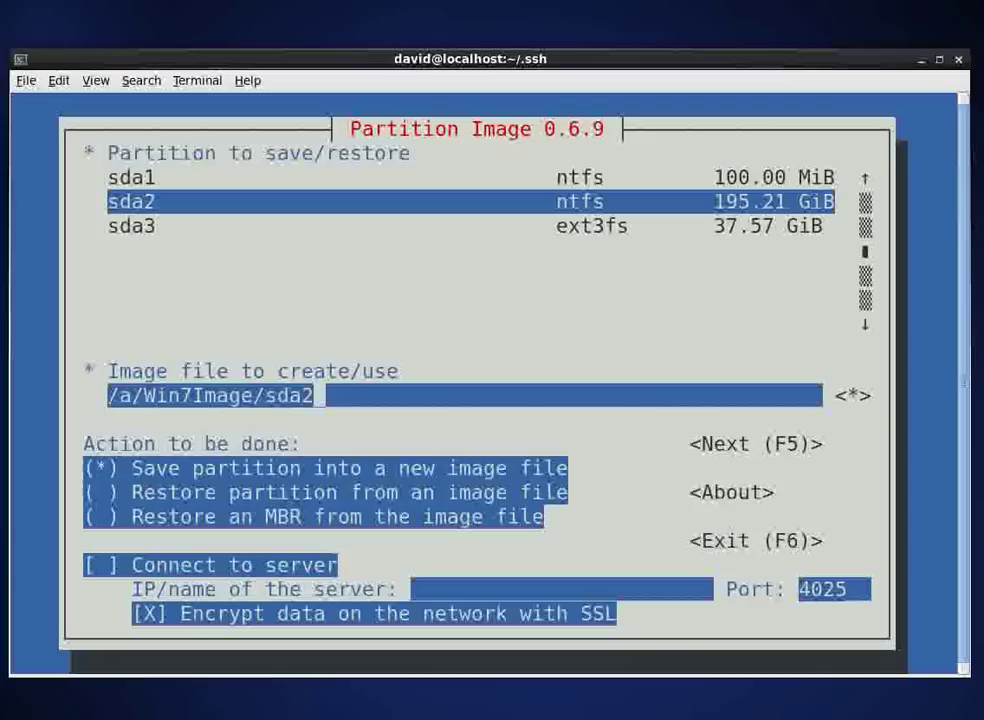
type("-Wind")
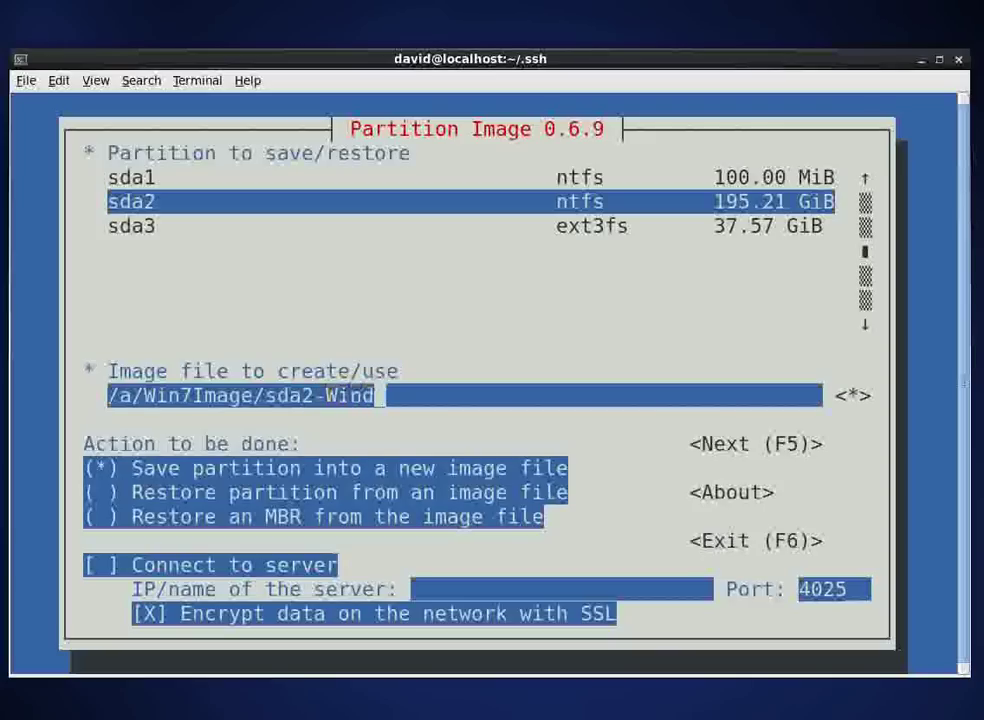
type("ows")
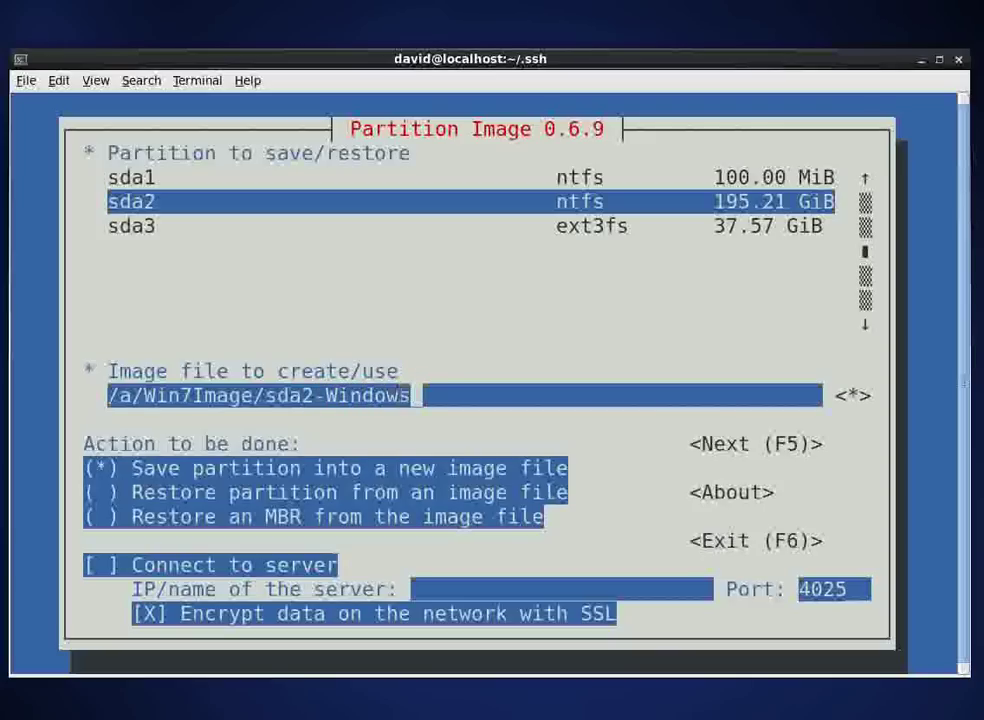
type("7.00")
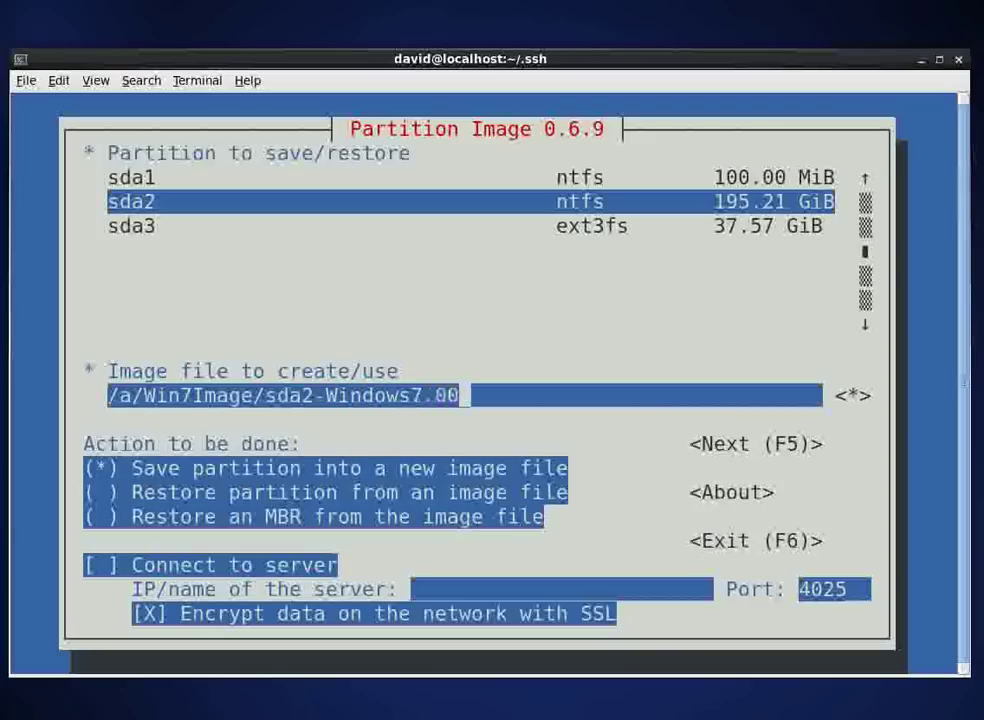
type("0")
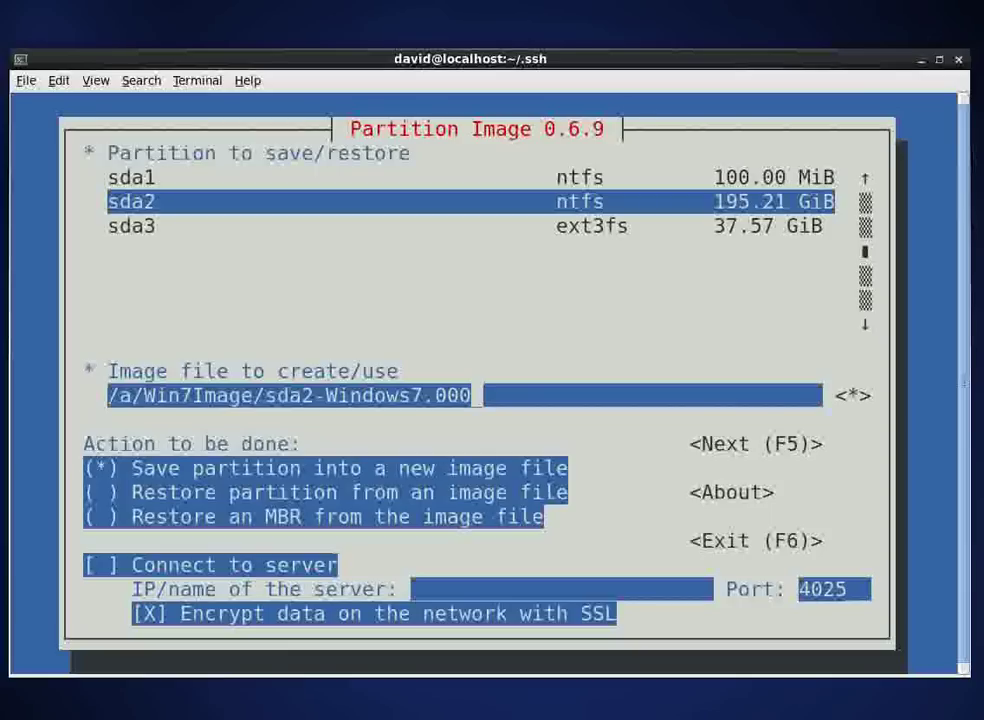
Step: Select 'Restore partition from an image file' for sda2, turn off SSL encryption and proceed
key("Tab")
key("Tab")
key("Tab")
key("space")
key("Tab")
key("Tab")
key("Tab")
key("Tab")
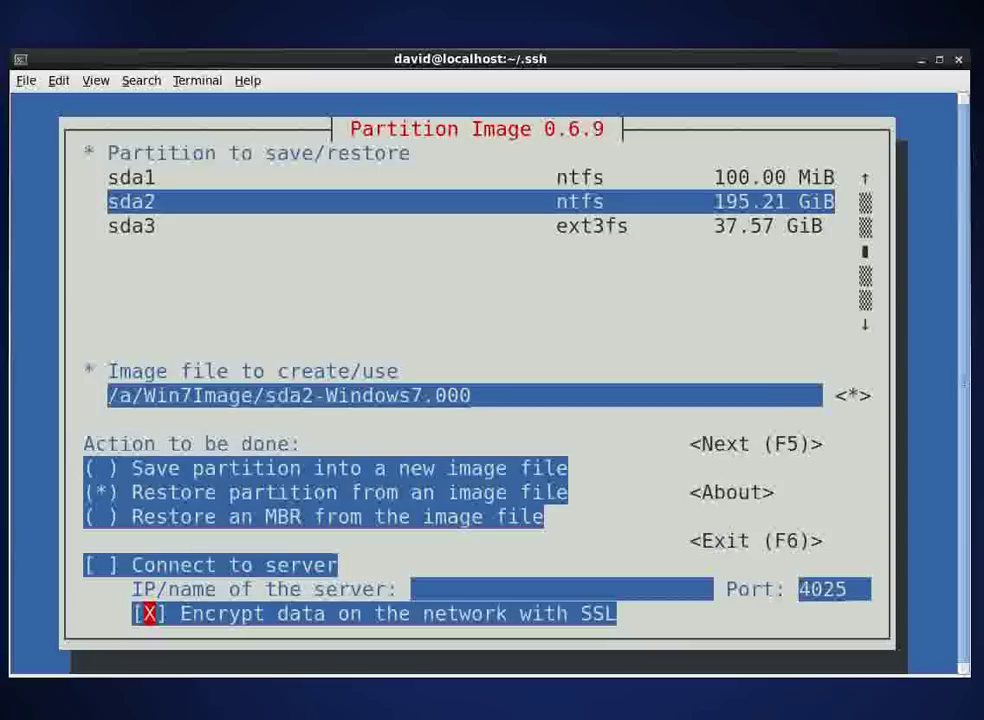
key("space")
key("Tab")
key("Return")
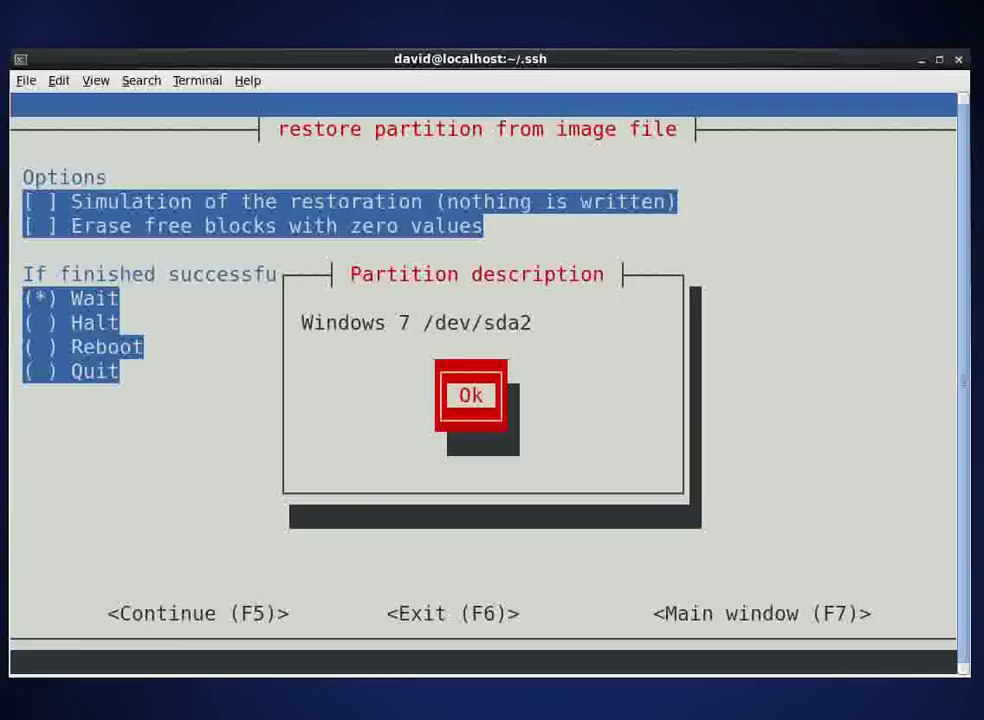
Step: Accept the sda2 description and default options, then acknowledge the NTFS warning and information dialogs
key("Return")
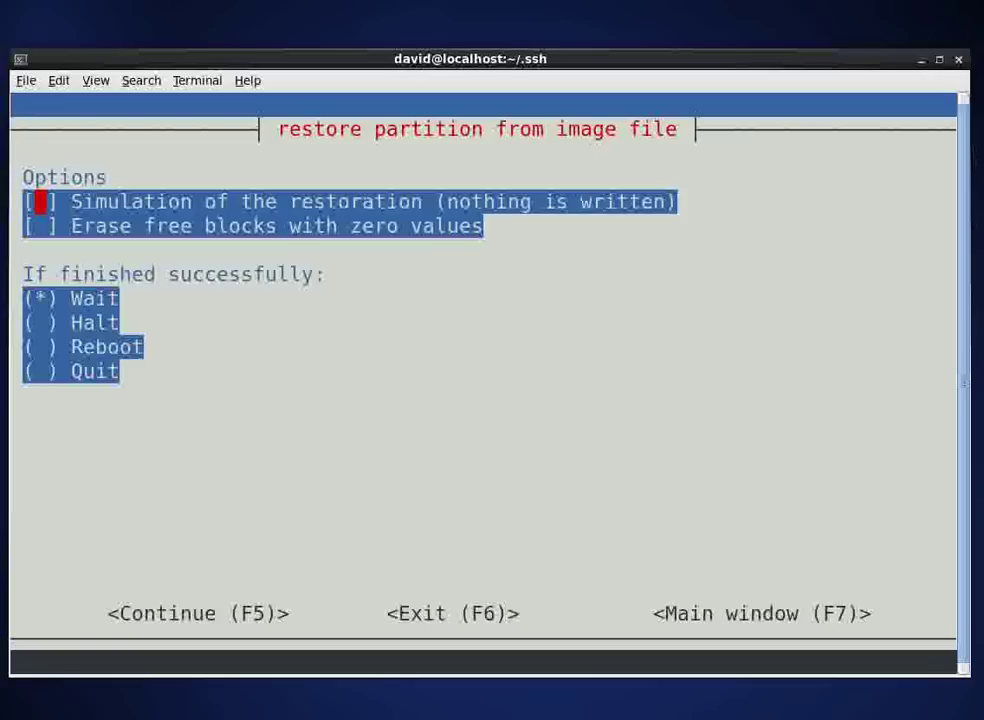
key("F5")
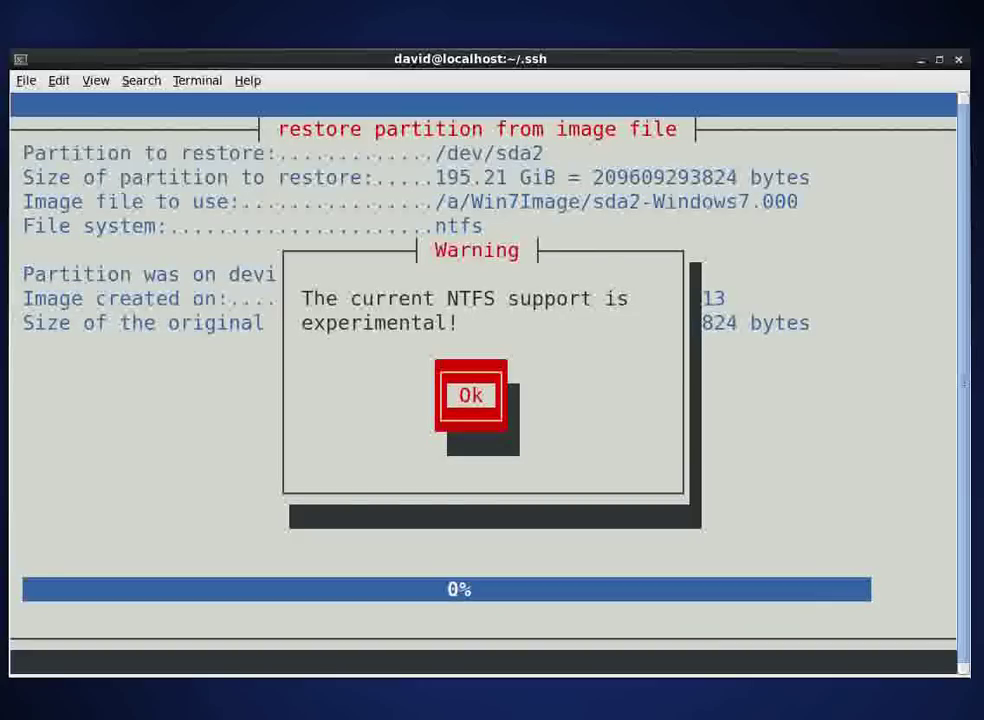
key("Return")
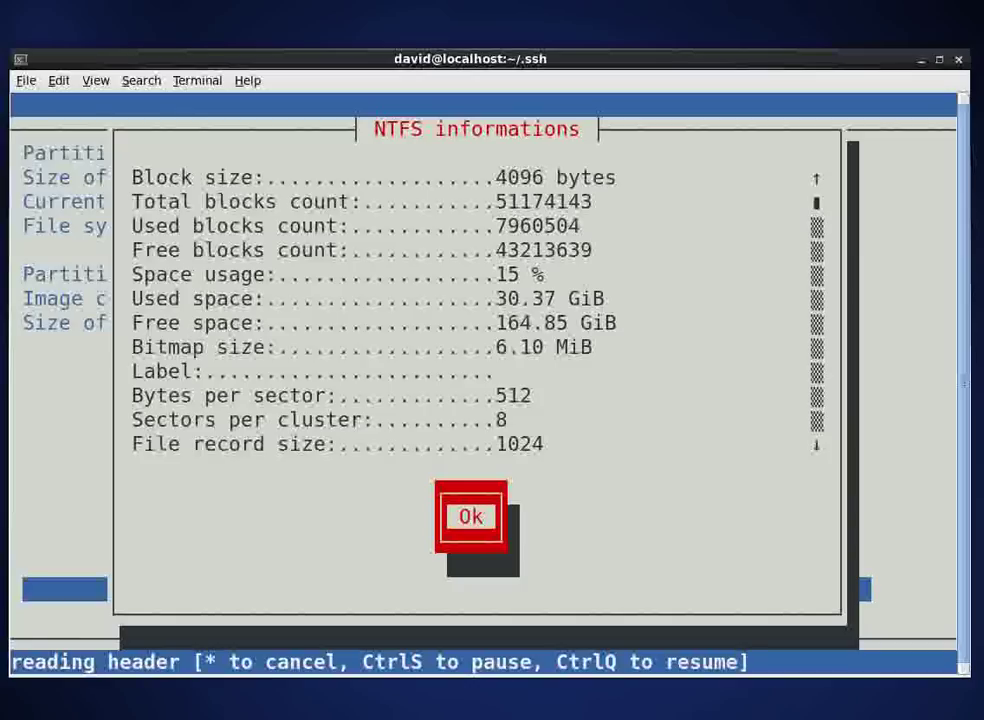
key("Return")
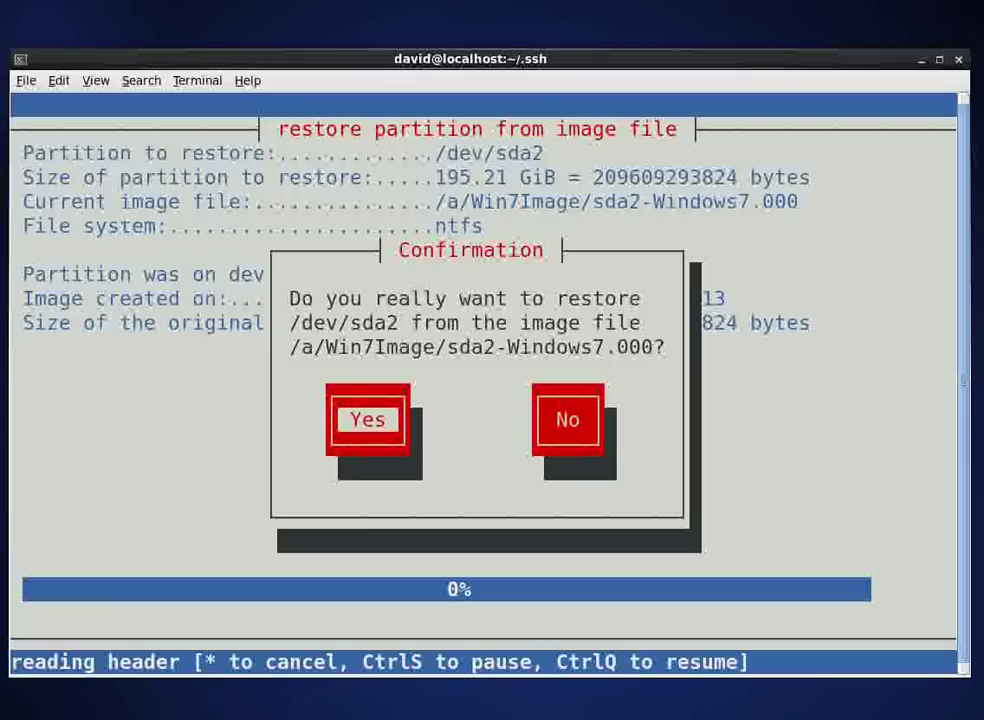
Step: Confirm restoring /dev/sda2, then dismiss the success report after 30.37 GiB is copied
key("Return")
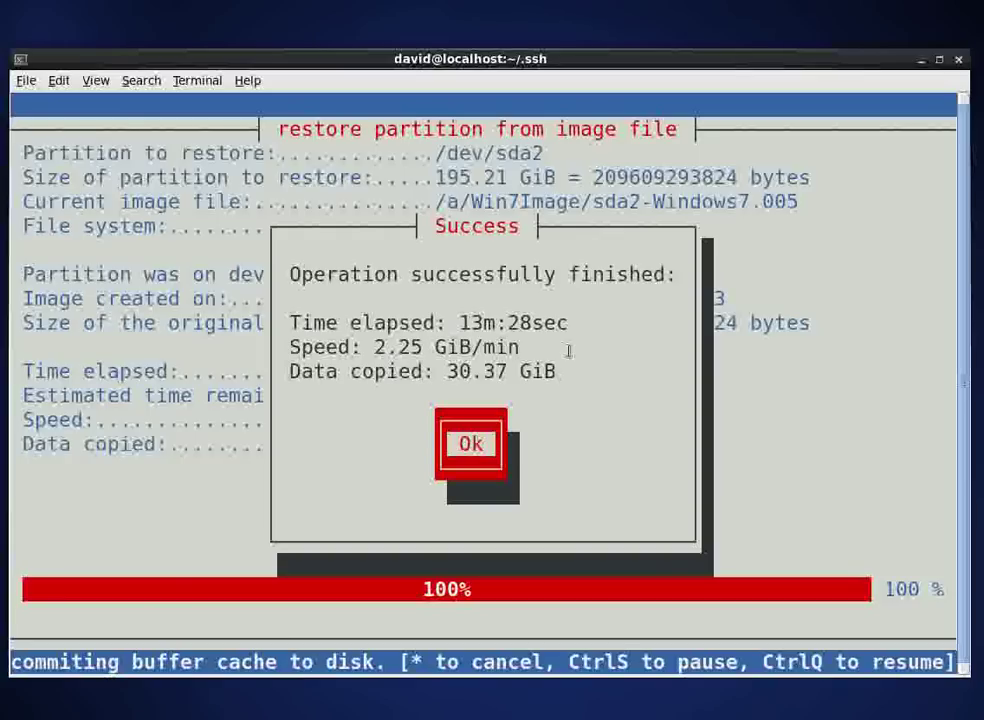
key("Return")
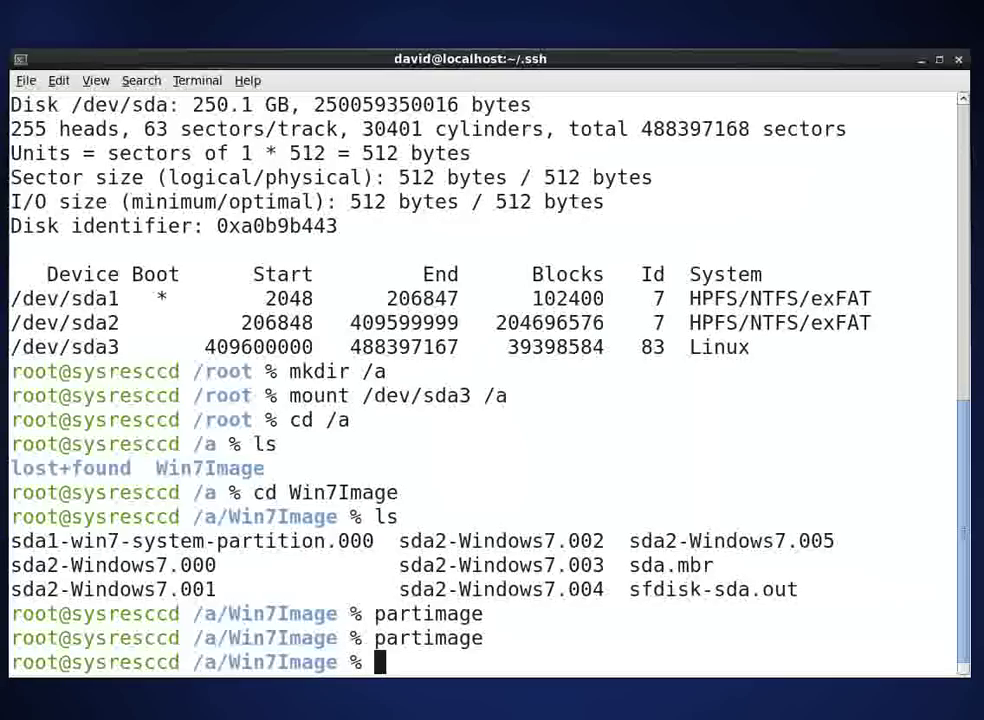
Step: Return to the home directory and list the mounted filesystems with df
type("cd")
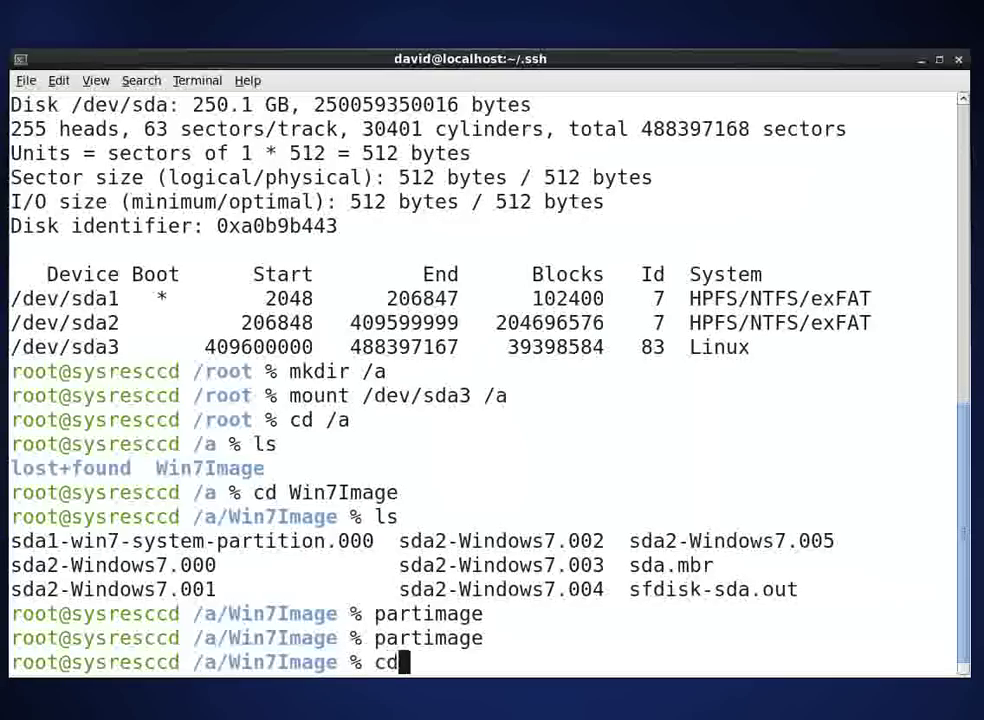
key("Return")
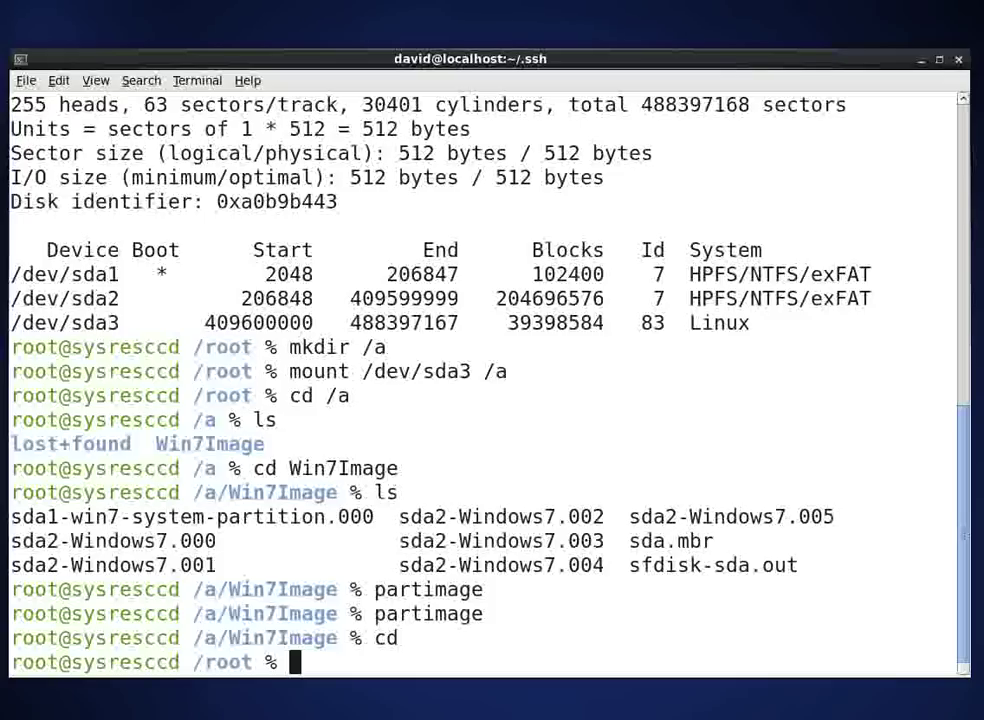
type("um")
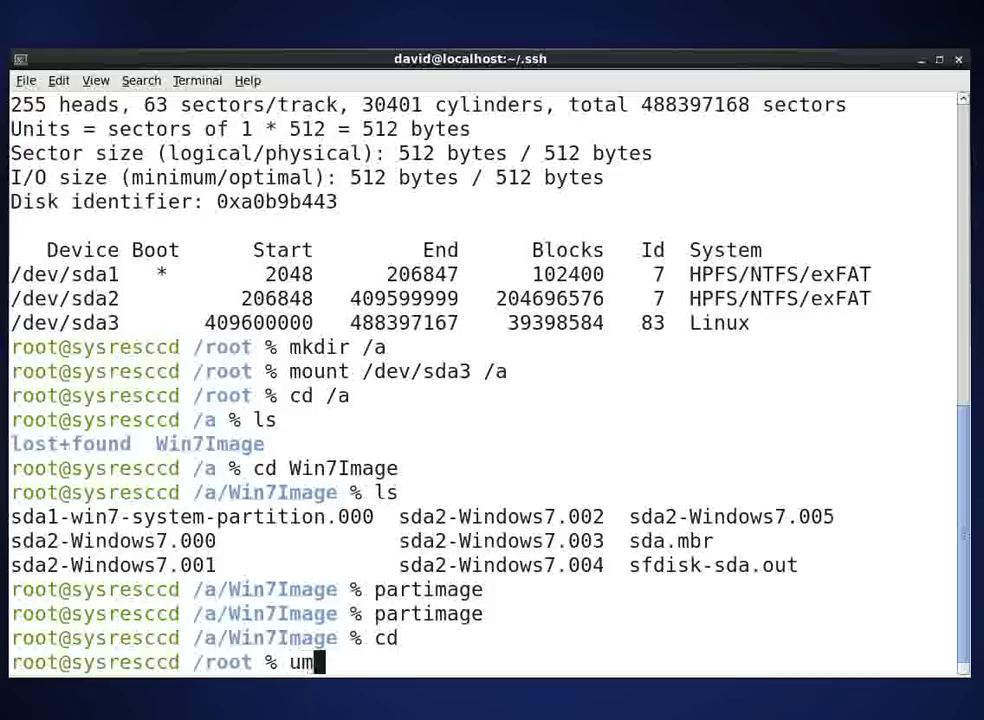
type("ount /a")
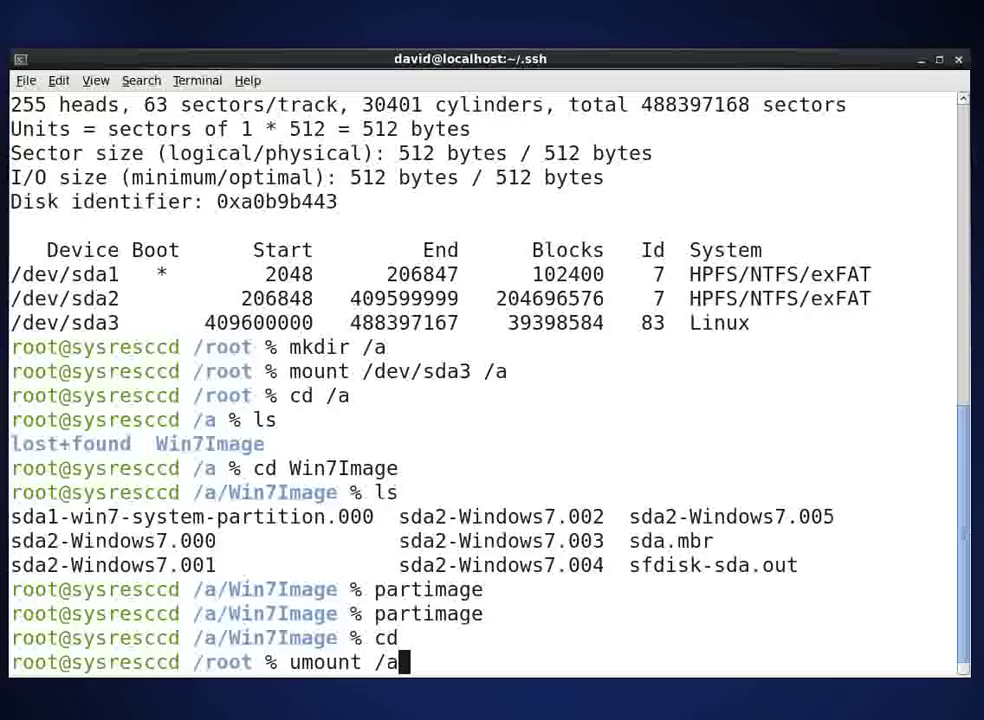
key("BackSpace")
key("BackSpace")
key("BackSpace")
key("BackSpace")
key("BackSpace")
key("BackSpace")
key("BackSpace")
key("BackSpace")
key("BackSpace")
type("df")
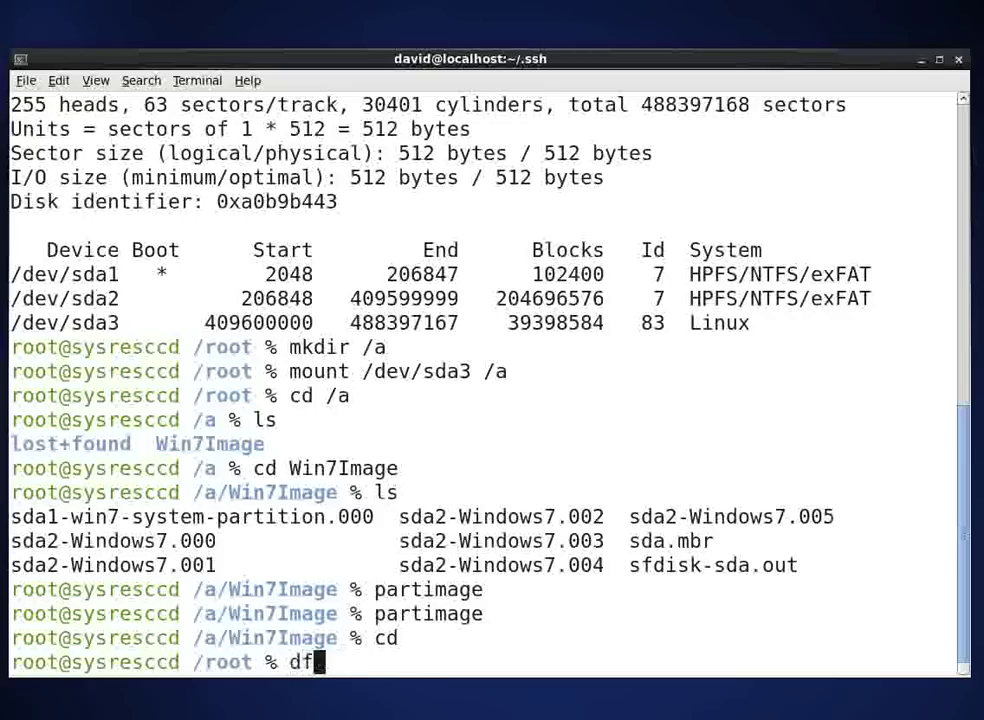
key("Return")
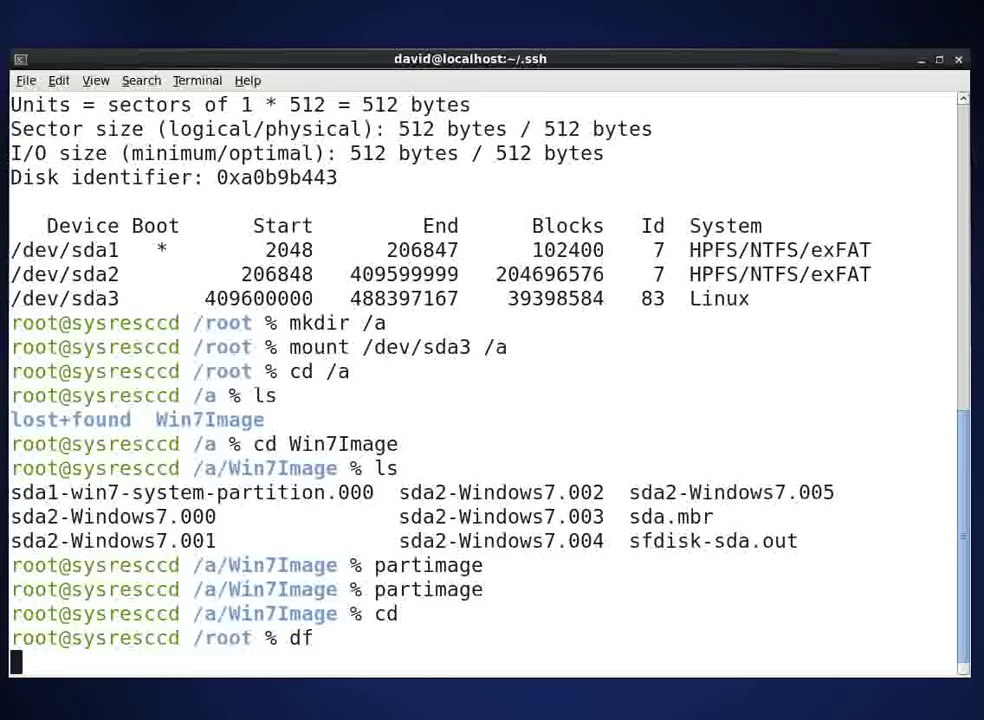
Step: Unmount /a and rerun df to confirm /dev/sda3 no longer appears
type("um")
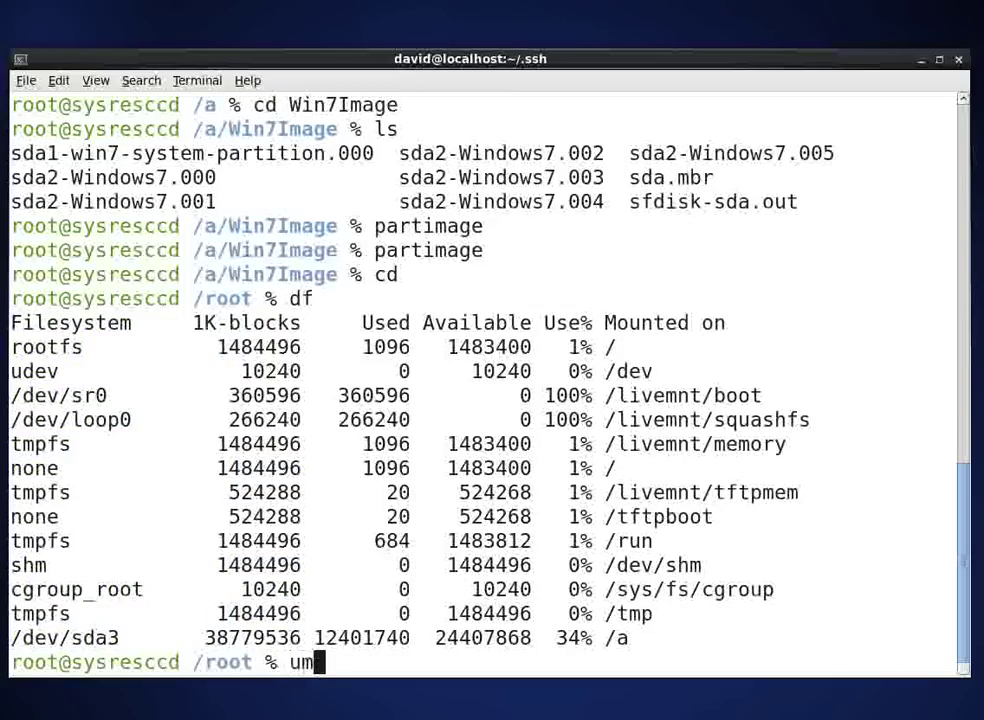
type("ount /a")
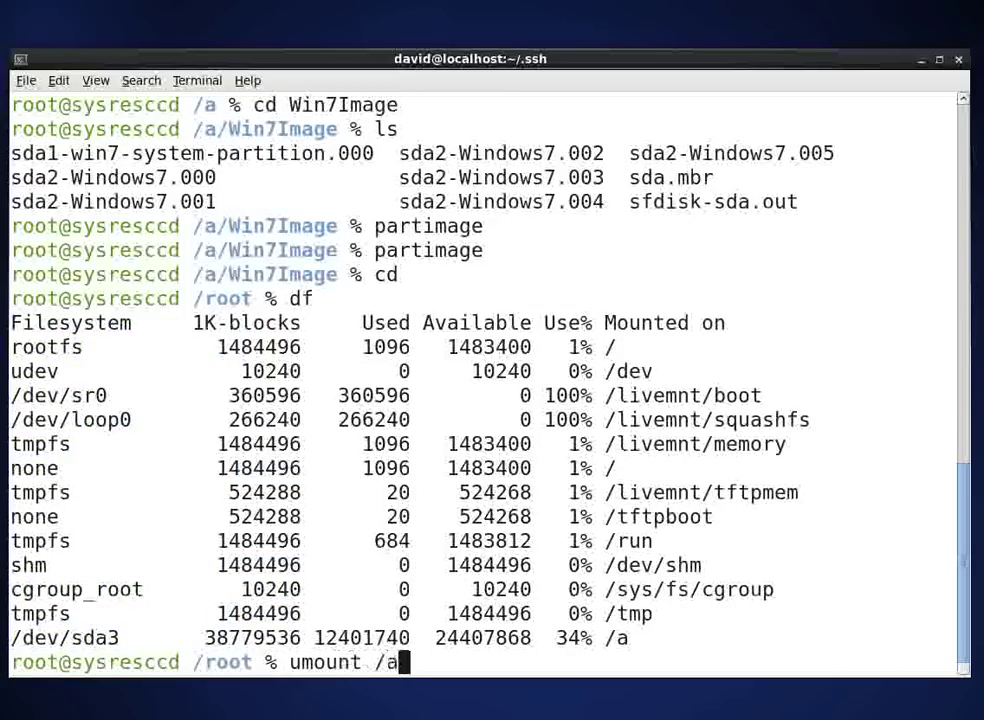
key("Return")
type("df")
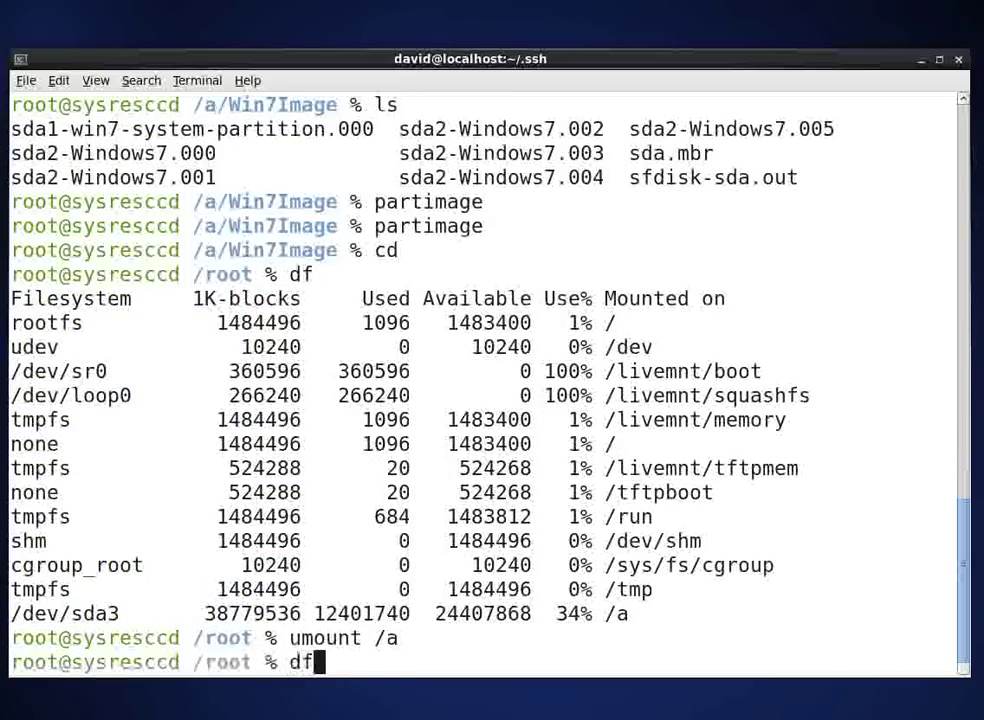
key("Return")
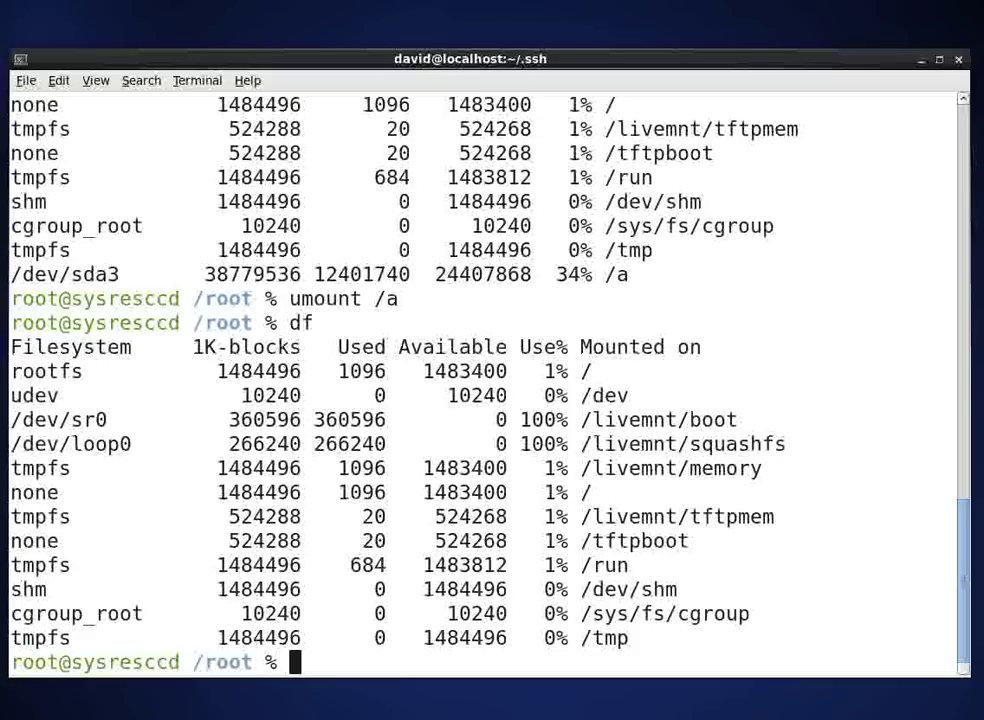
Step: Enter the reboot command 'init 6' at the root prompt
type("ini")
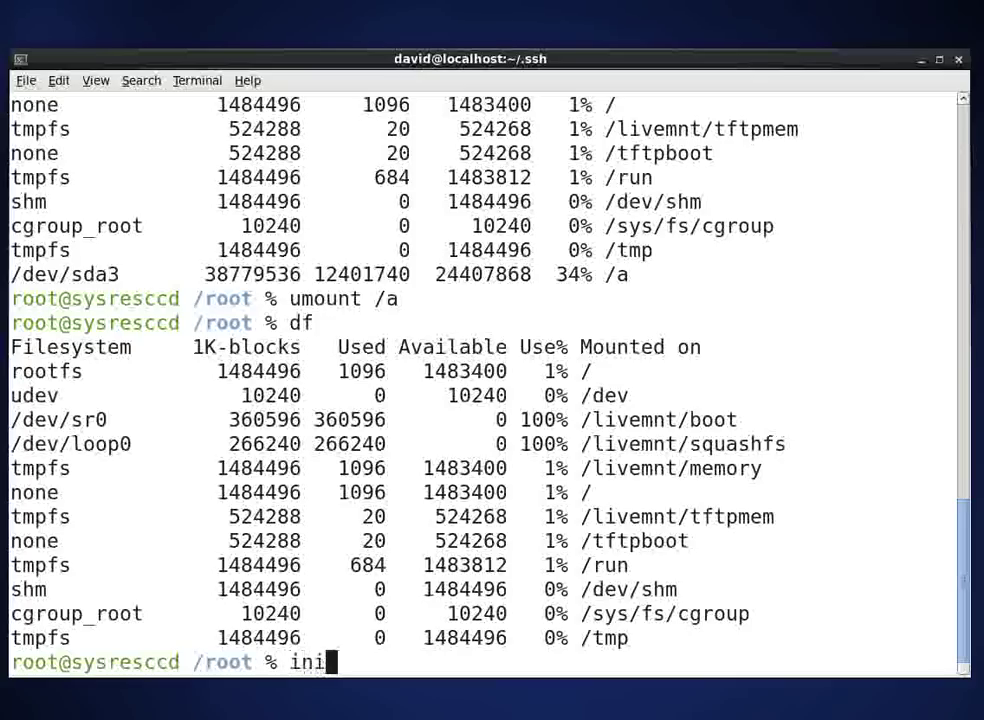
type("t ")
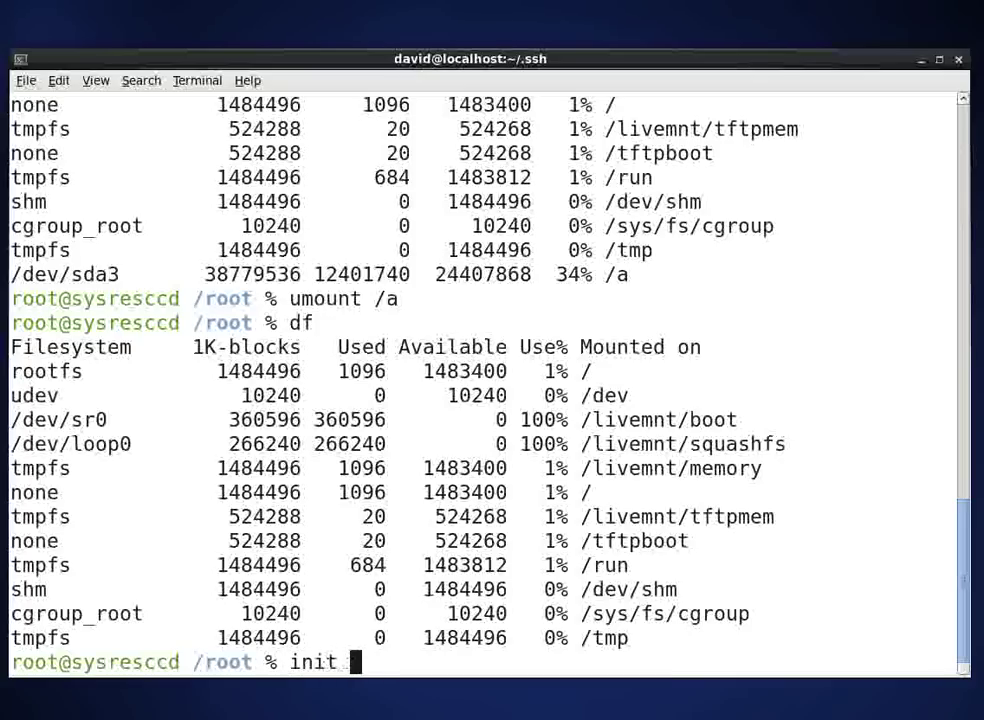
type("6")
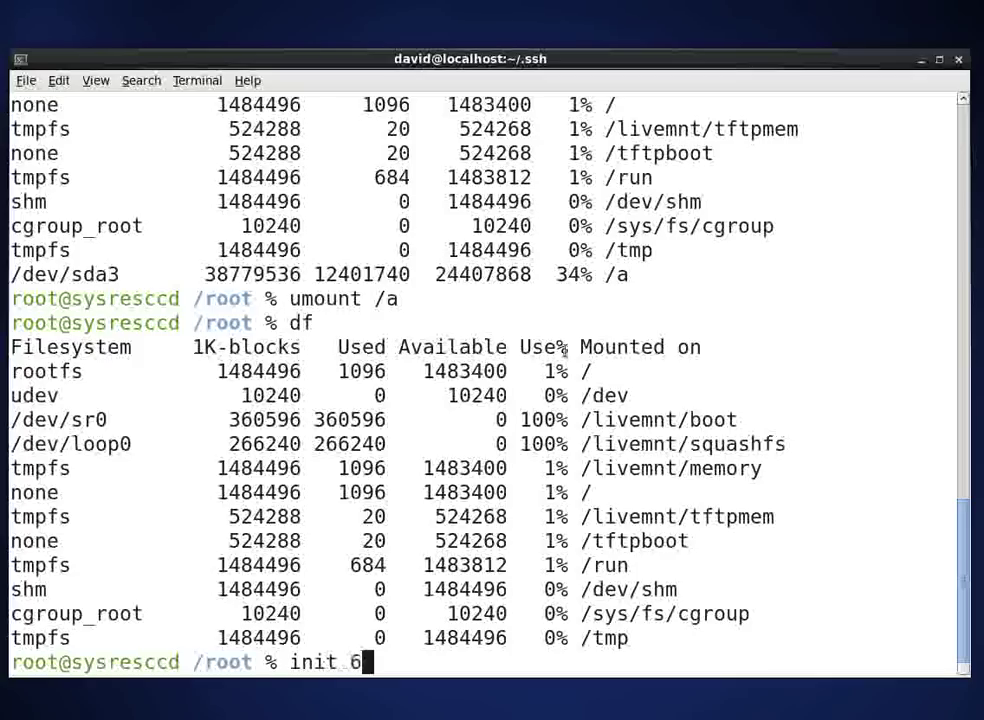